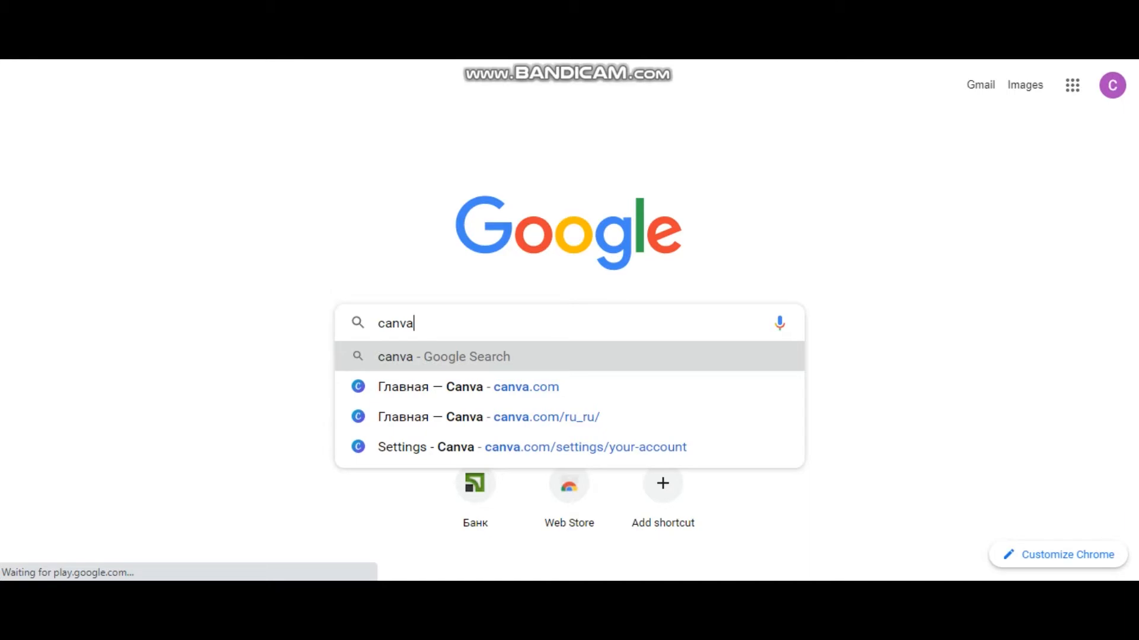
Search Google for canva, open the Canva site and create a blank 1920 × 1080 px Presentation
{"action": "key", "text": "Return"}
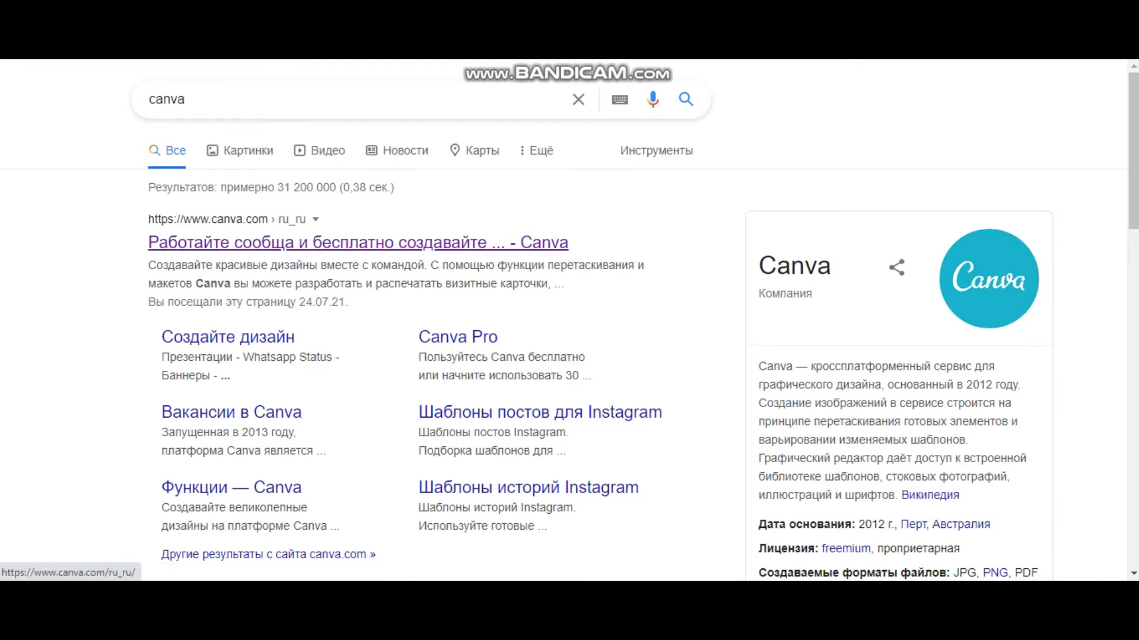
{"action": "left_click", "coordinate": [357, 242]}
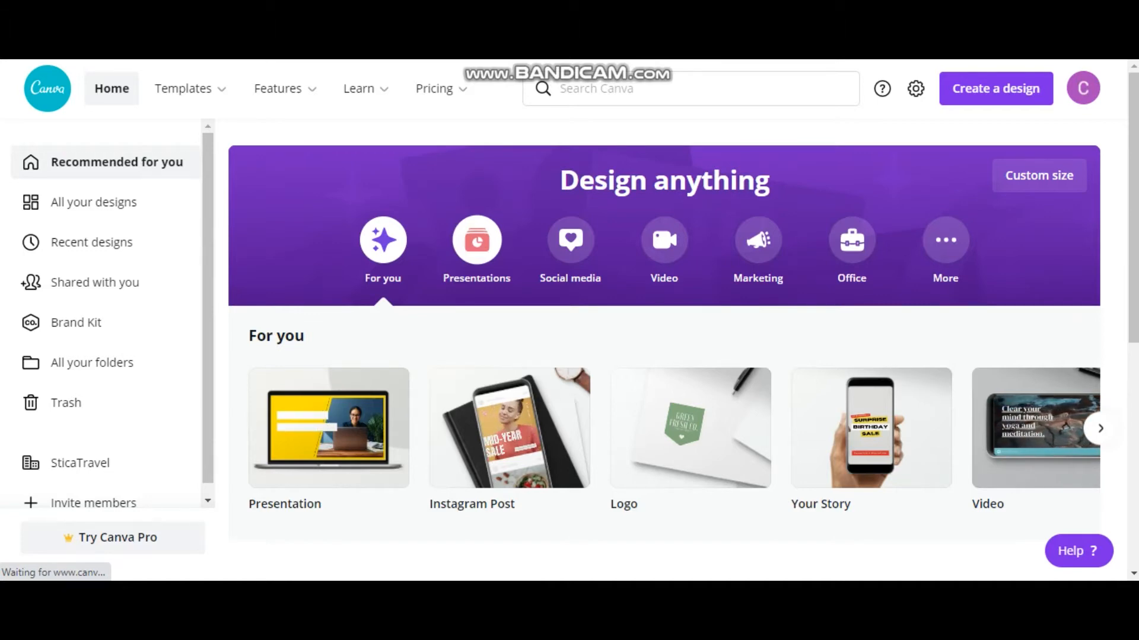
{"action": "left_click", "coordinate": [477, 240]}
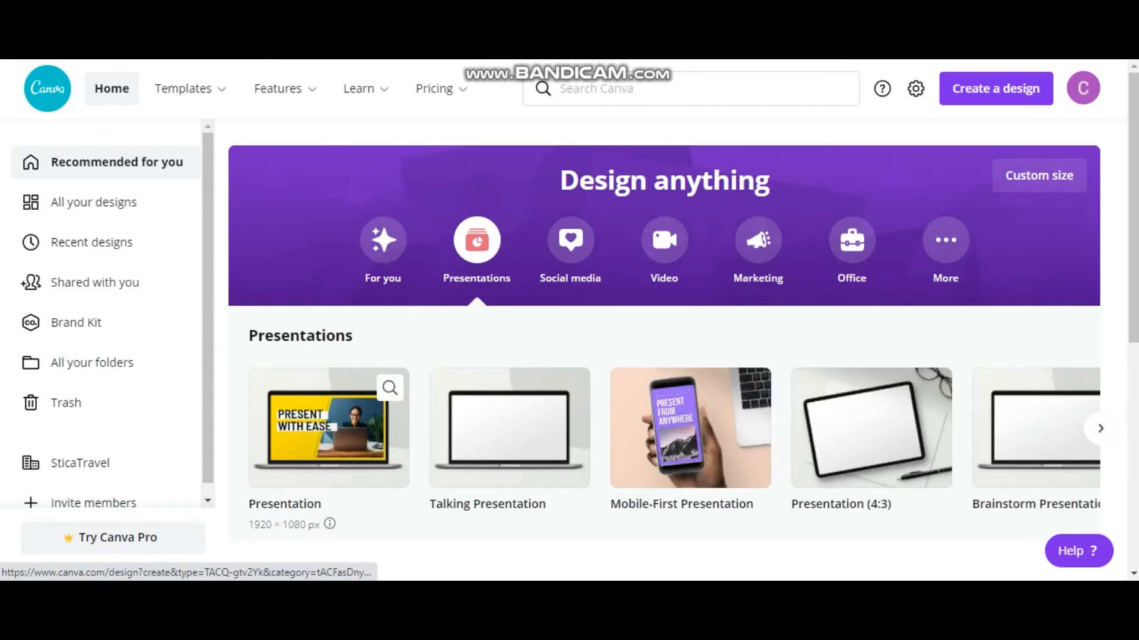
{"action": "left_click", "coordinate": [329, 426]}
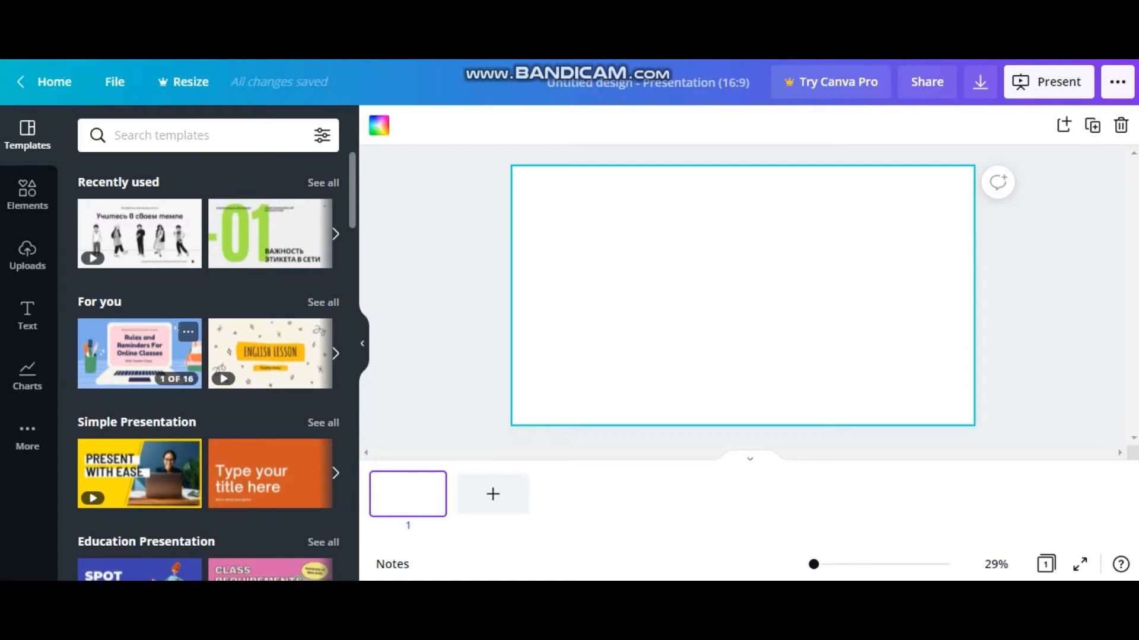
Apply the "Rules and Reminders For Online Classes" cover to page 1 and the same template's "Hello, Dear Students!" layout to page 2
{"action": "left_click", "coordinate": [139, 354]}
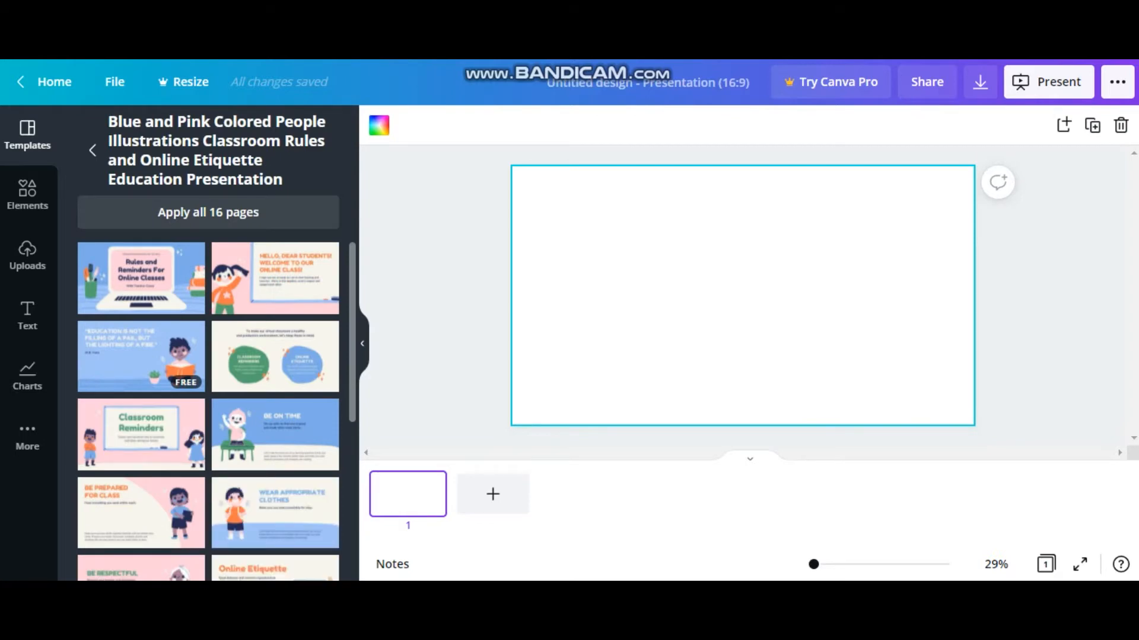
{"action": "left_click", "coordinate": [141, 278]}
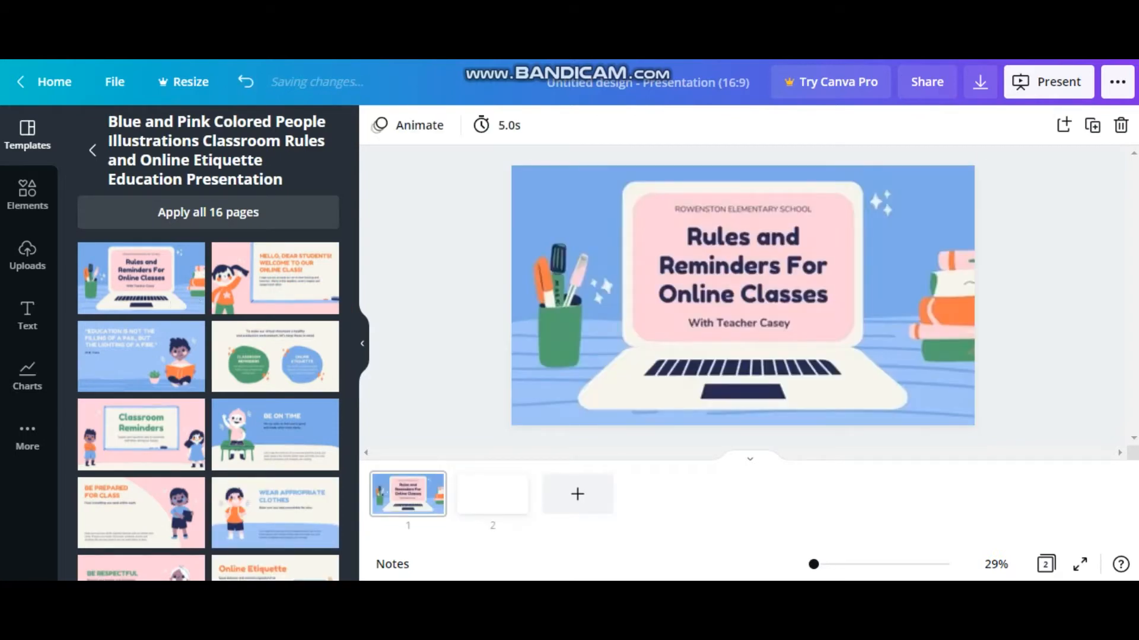
{"action": "left_click", "coordinate": [593, 225]}
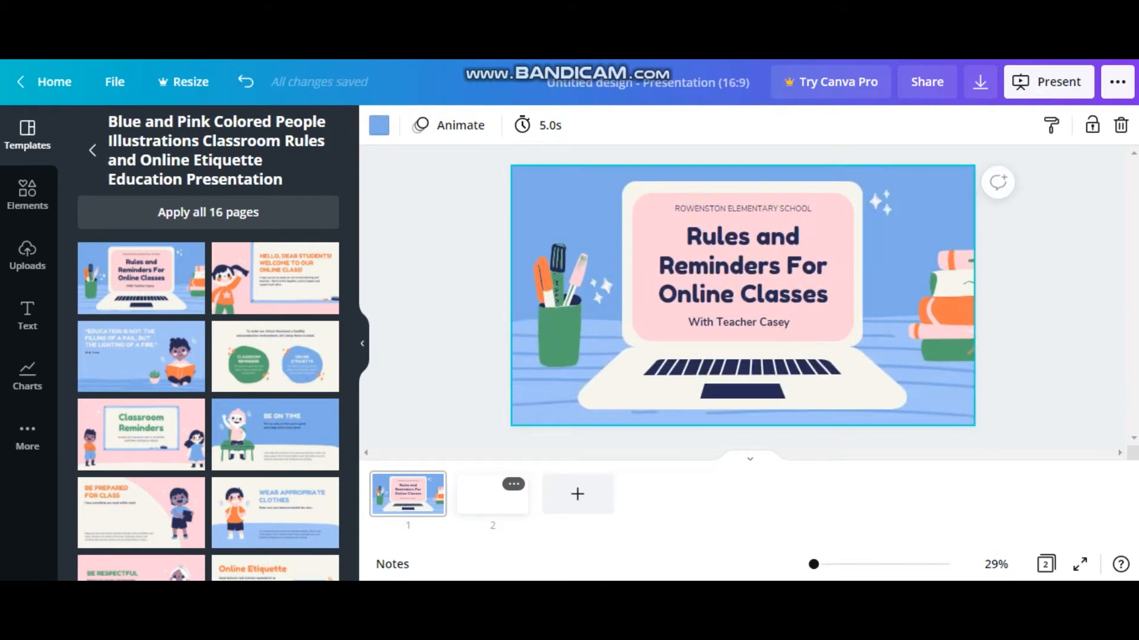
{"action": "left_click", "coordinate": [491, 494]}
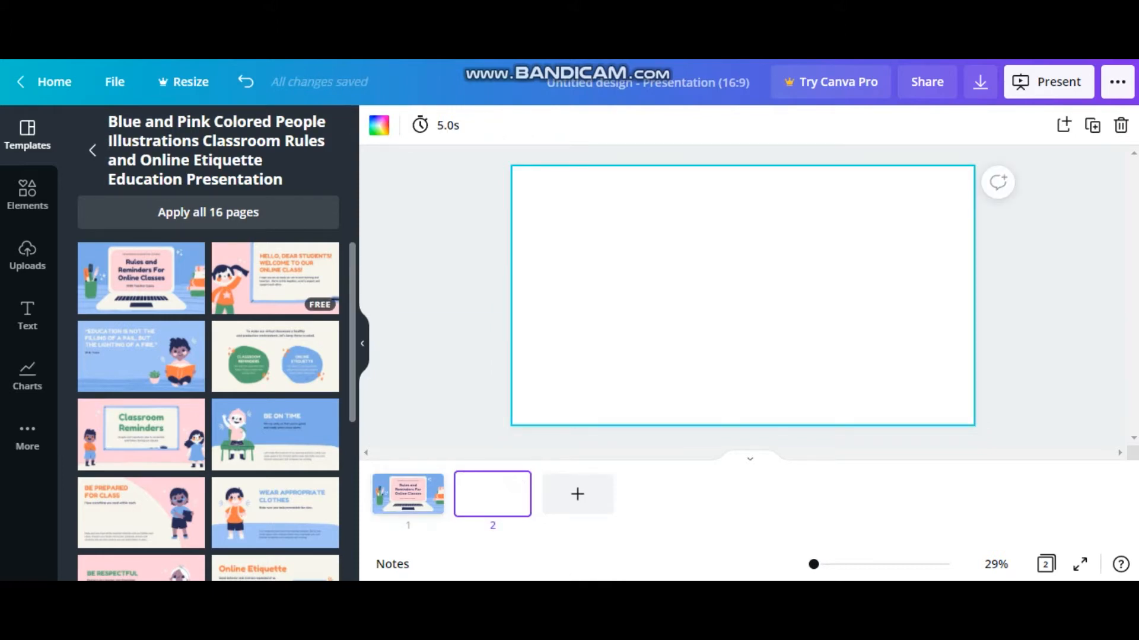
{"action": "left_click", "coordinate": [275, 278]}
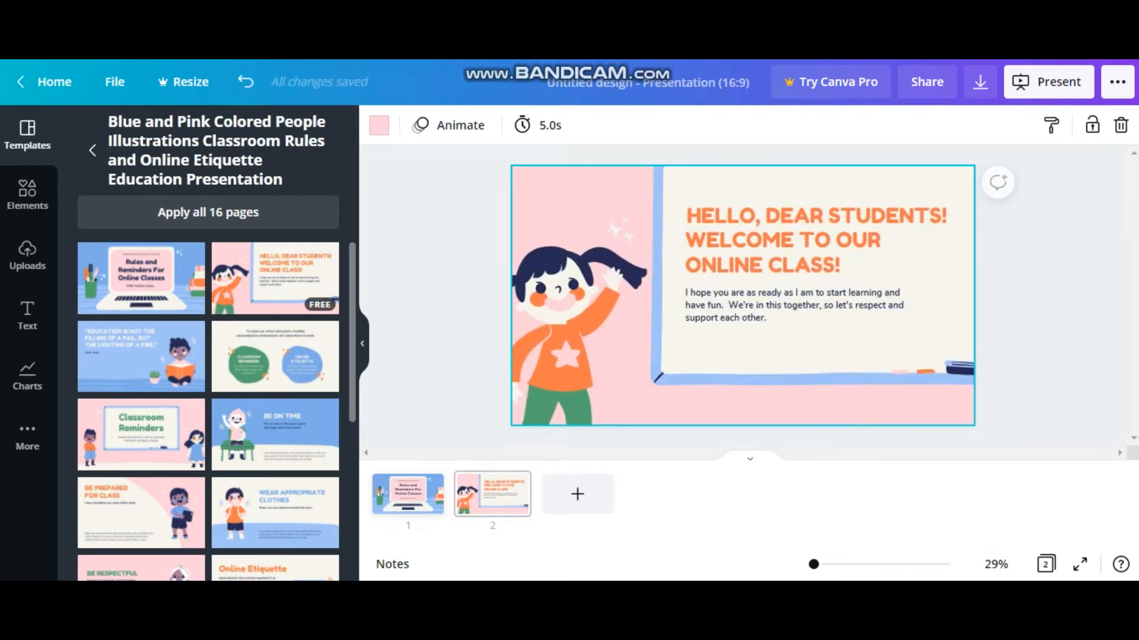
Try green, off-white and purple as page 1's background colour and settle on bright pink
{"action": "left_click", "coordinate": [408, 494]}
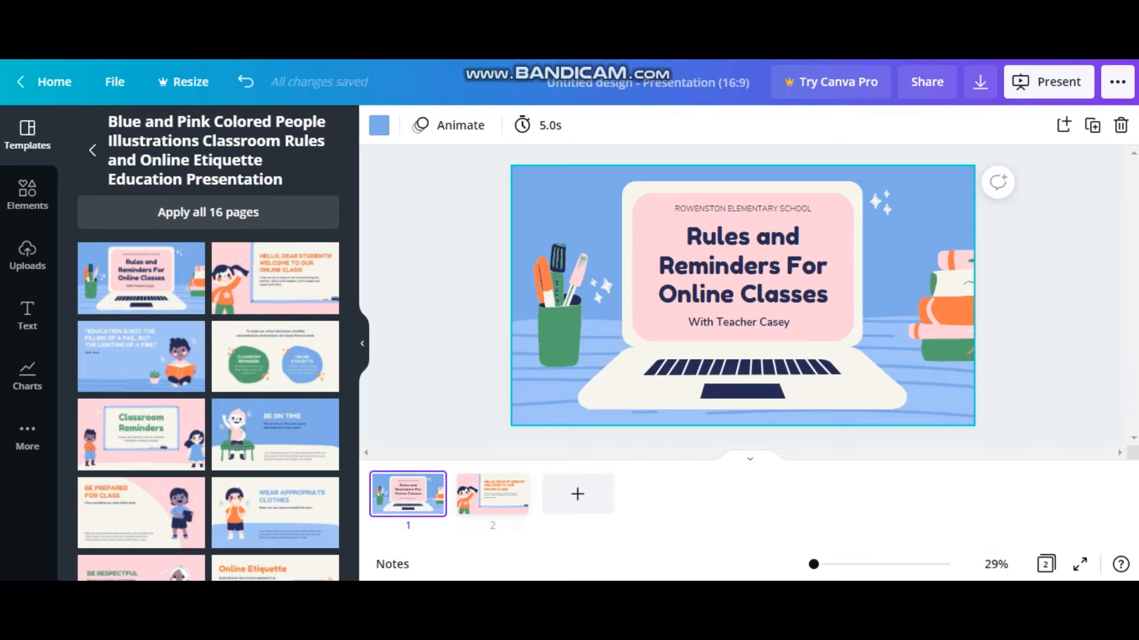
{"action": "left_click", "coordinate": [379, 125]}
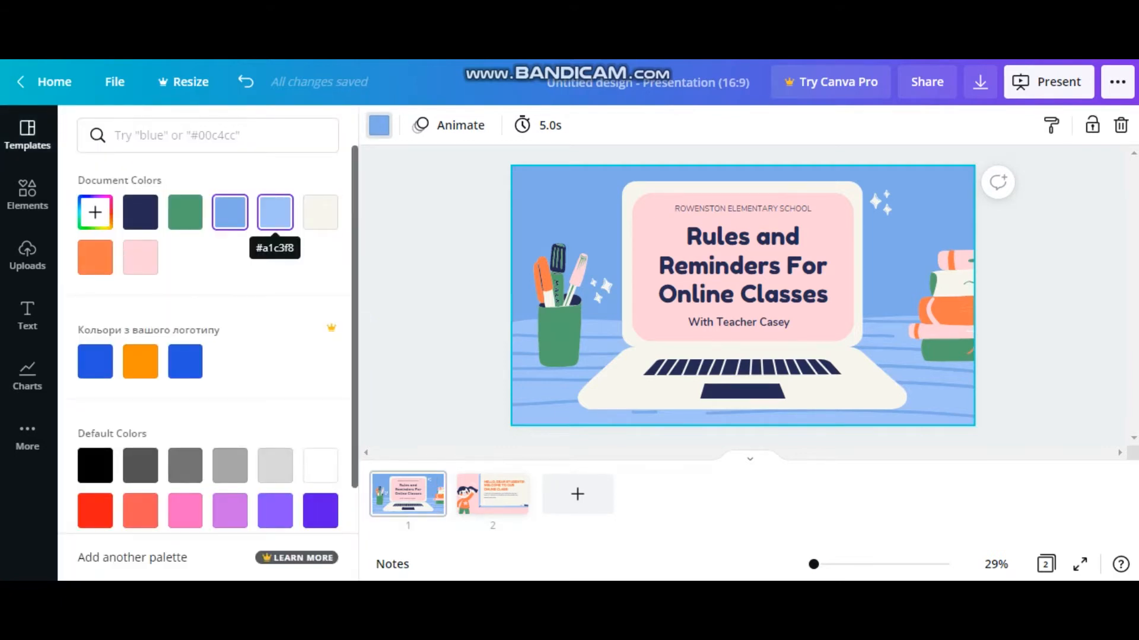
{"action": "left_click", "coordinate": [185, 212]}
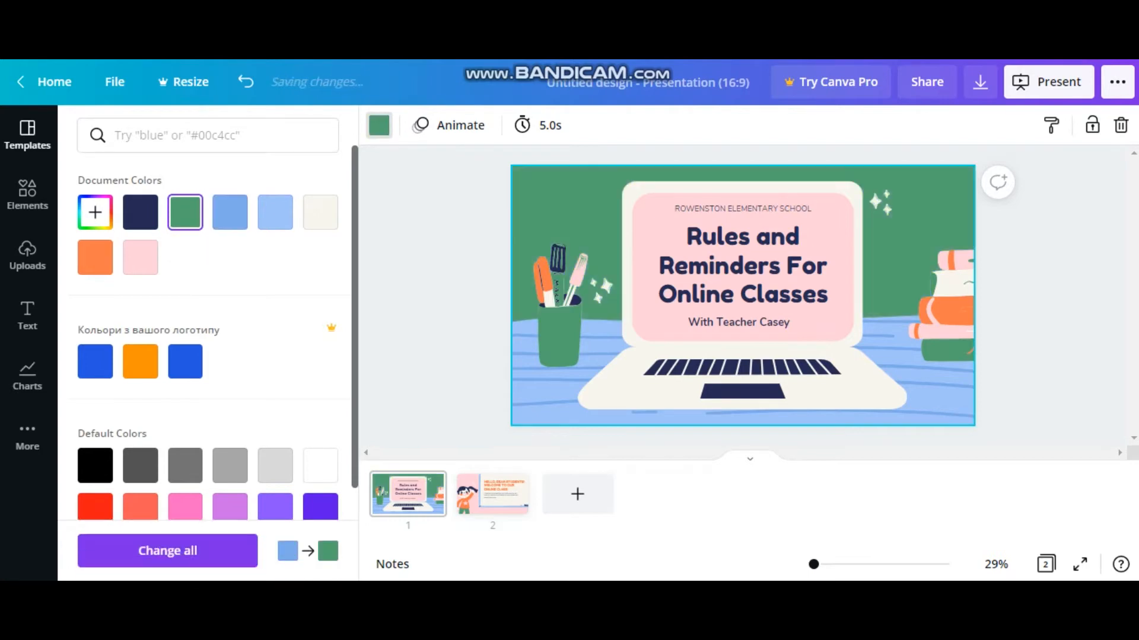
{"action": "left_click", "coordinate": [321, 211]}
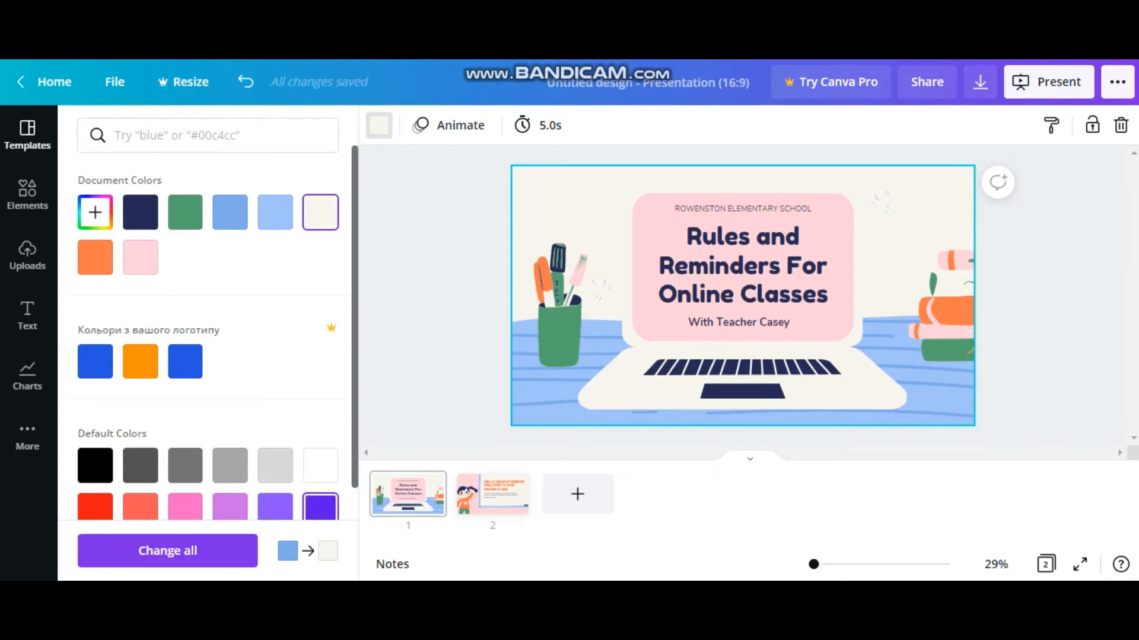
{"action": "left_click", "coordinate": [320, 507]}
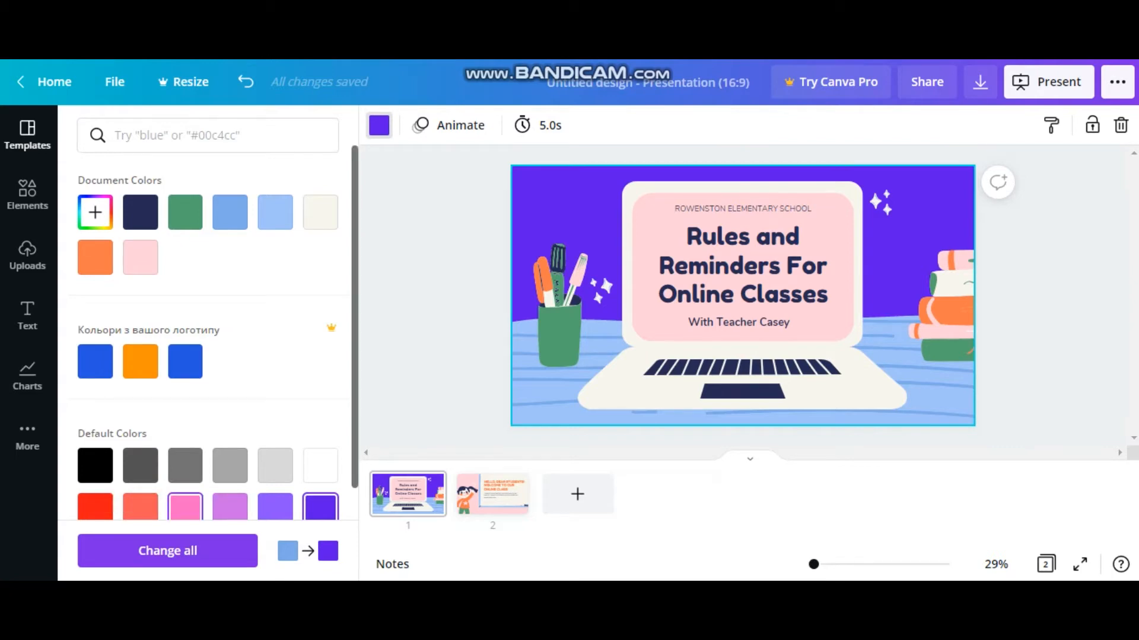
{"action": "left_click", "coordinate": [185, 507]}
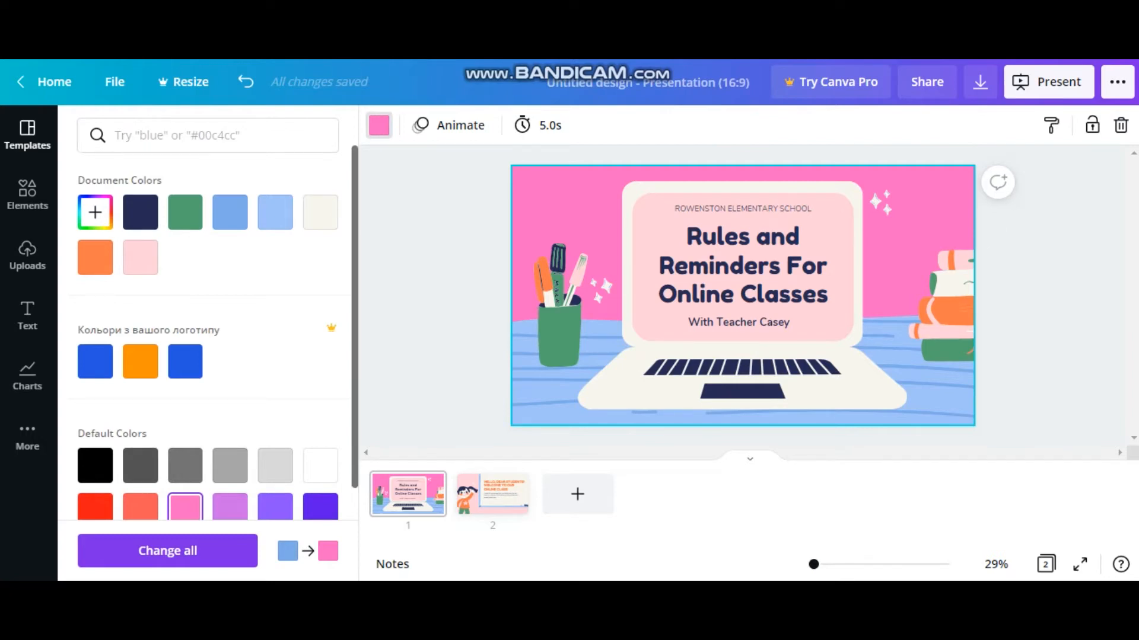
Upload a photo of a woman with a laptop from the device and fit it over page 1's laptop screen
{"action": "left_click", "coordinate": [27, 255]}
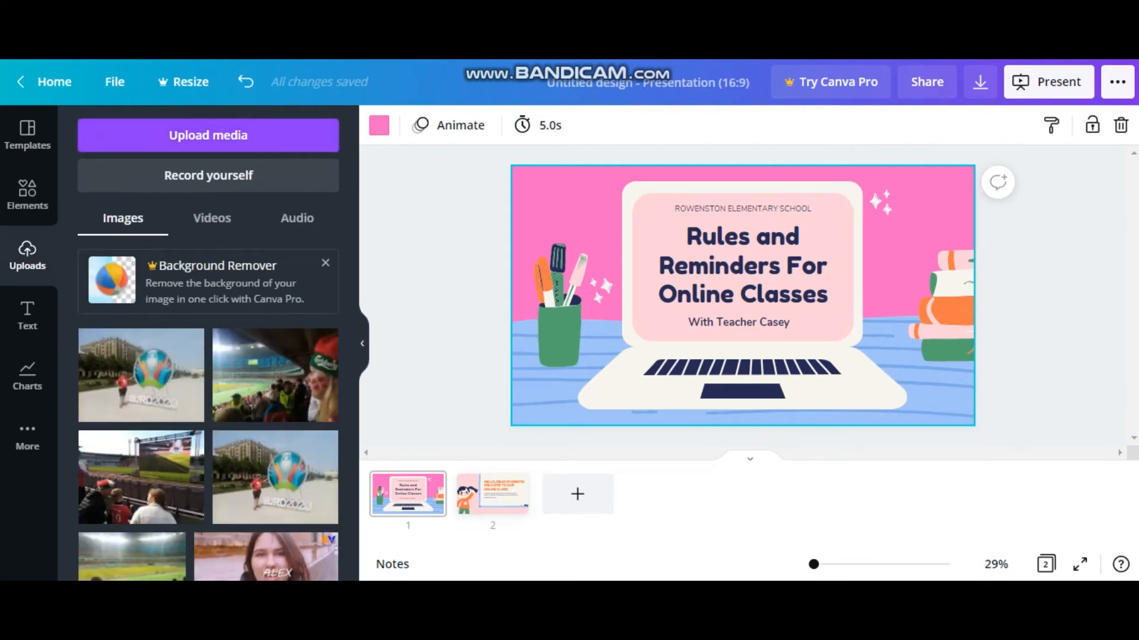
{"action": "left_click", "coordinate": [208, 135]}
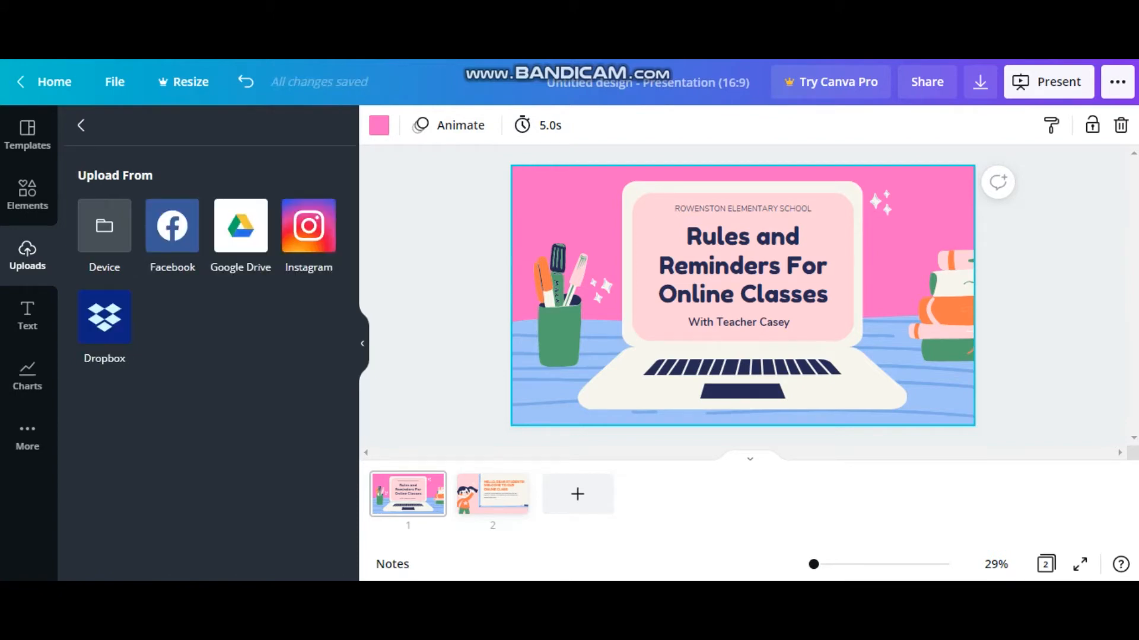
{"action": "left_click", "coordinate": [103, 226]}
{"action": "double_click", "coordinate": [393, 228]}
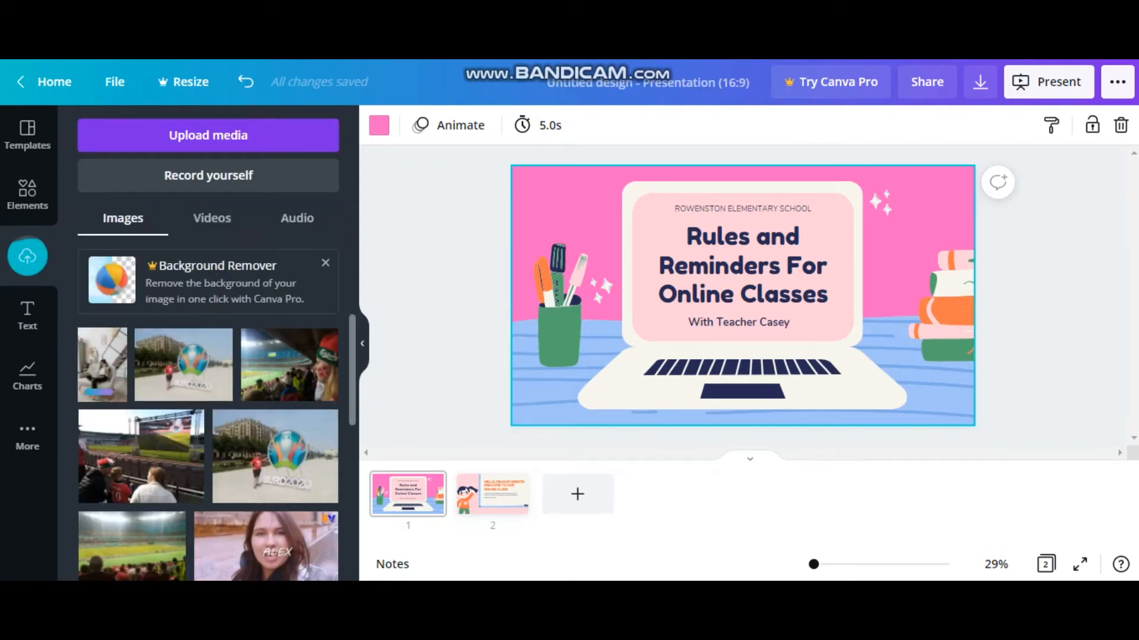
{"action": "left_click_drag", "start_coordinate": [102, 365], "coordinate": [720, 302]}
{"action": "left_click_drag", "start_coordinate": [676, 368], "coordinate": [656, 399]}
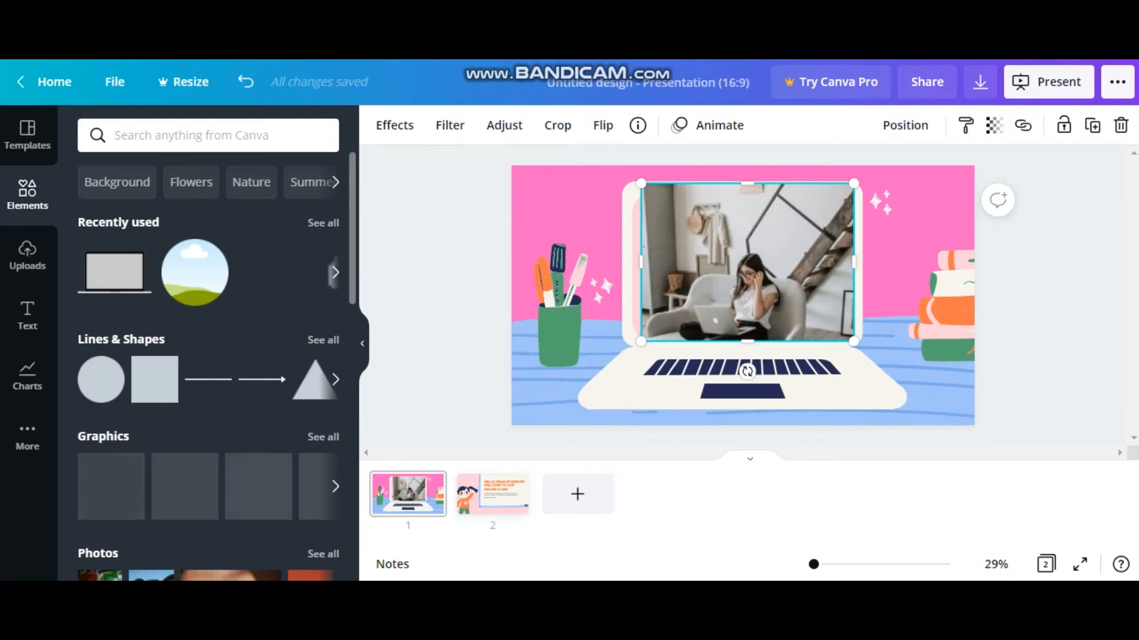
Add a wide rounded frame from the Frames collection, put the photo inside it and size it to page 1's laptop screen
{"action": "scroll", "coordinate": [207, 365], "scroll_direction": "down", "scroll_amount": 10}
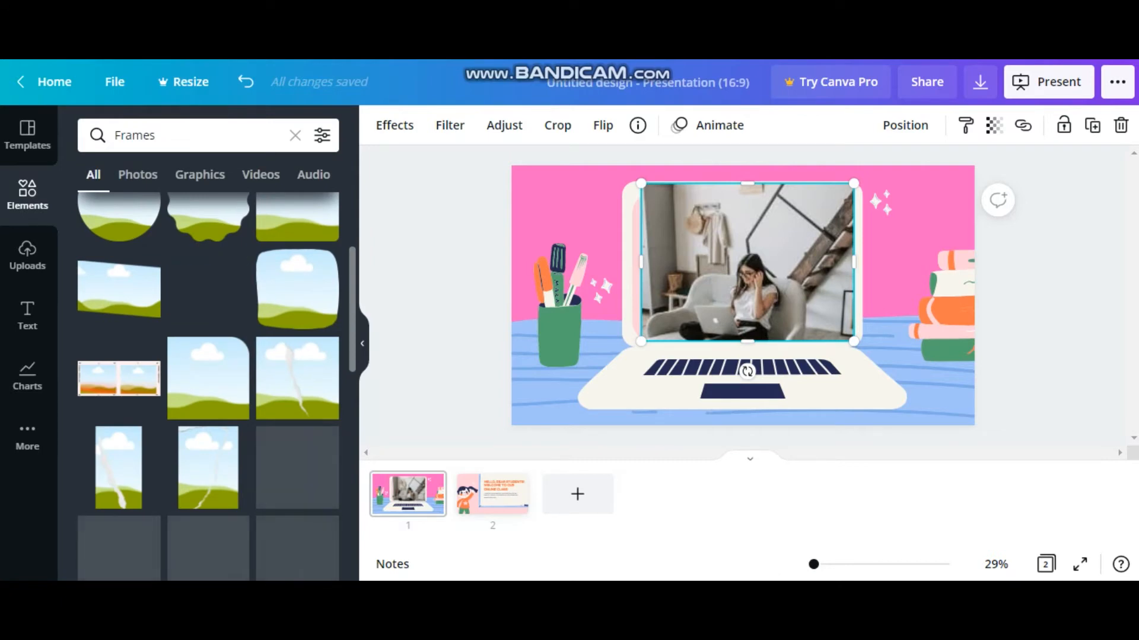
{"action": "left_click_drag", "start_coordinate": [207, 290], "coordinate": [682, 359]}
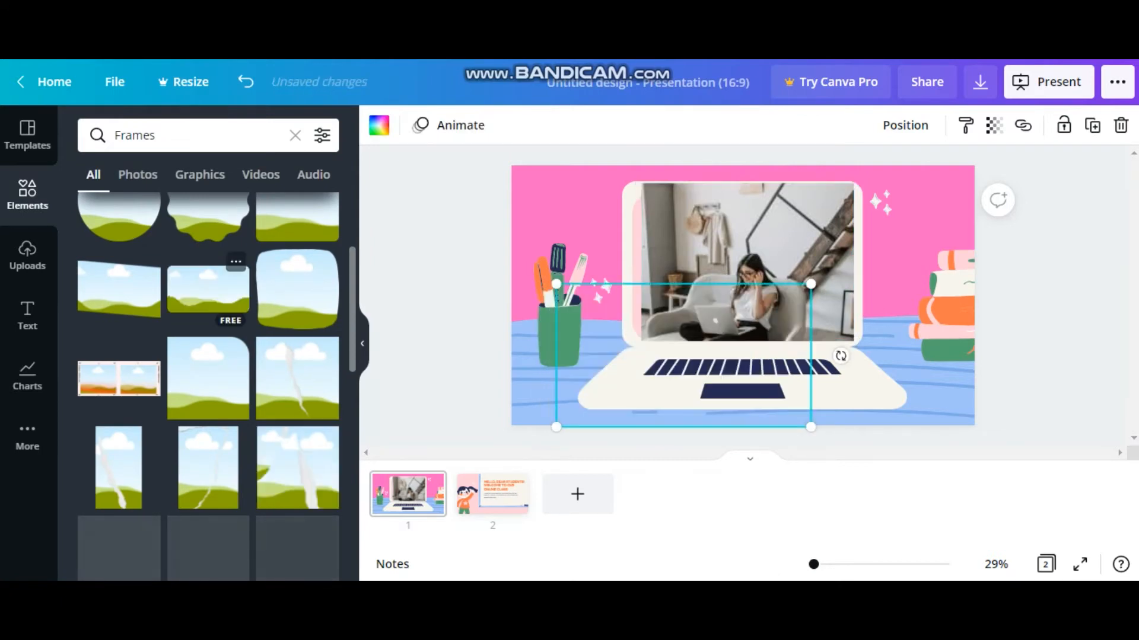
{"action": "mouse_move", "coordinate": [747, 262]}
{"action": "left_mouse_down"}
{"action": "mouse_move", "coordinate": [703, 362]}
{"action": "mouse_move", "coordinate": [752, 266]}
{"action": "left_mouse_up"}
{"action": "left_click_drag", "start_coordinate": [626, 195], "coordinate": [663, 217]}
{"action": "left_click_drag", "start_coordinate": [771, 277], "coordinate": [744, 278]}
{"action": "left_click_drag", "start_coordinate": [636, 217], "coordinate": [616, 205]}
{"action": "left_click_drag", "start_coordinate": [735, 272], "coordinate": [743, 267]}
Try Ruslan Display and Ossem Rust on page 2's "Hello, dear students!" heading and set its font to Montagna
{"action": "left_click", "coordinate": [492, 494]}
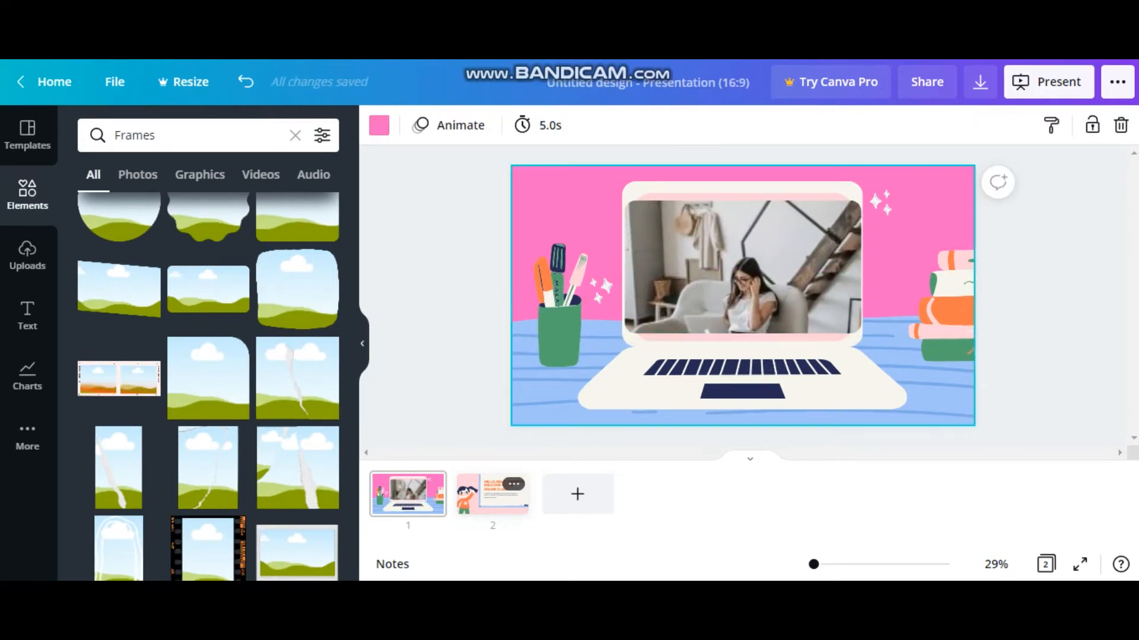
{"action": "left_click", "coordinate": [815, 240]}
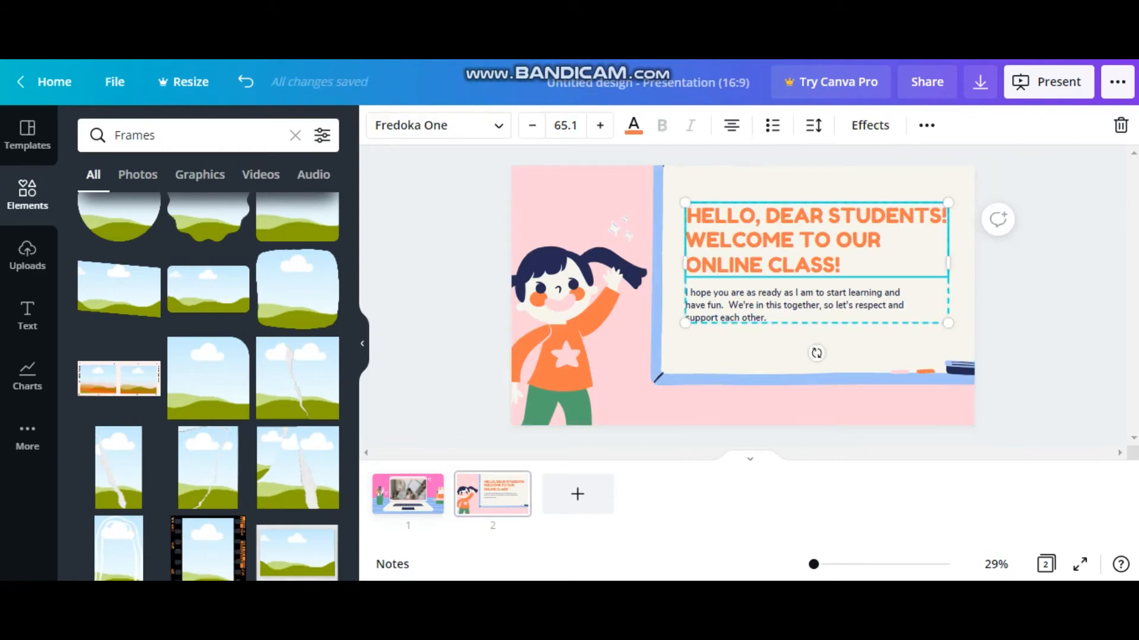
{"action": "double_click", "coordinate": [816, 240]}
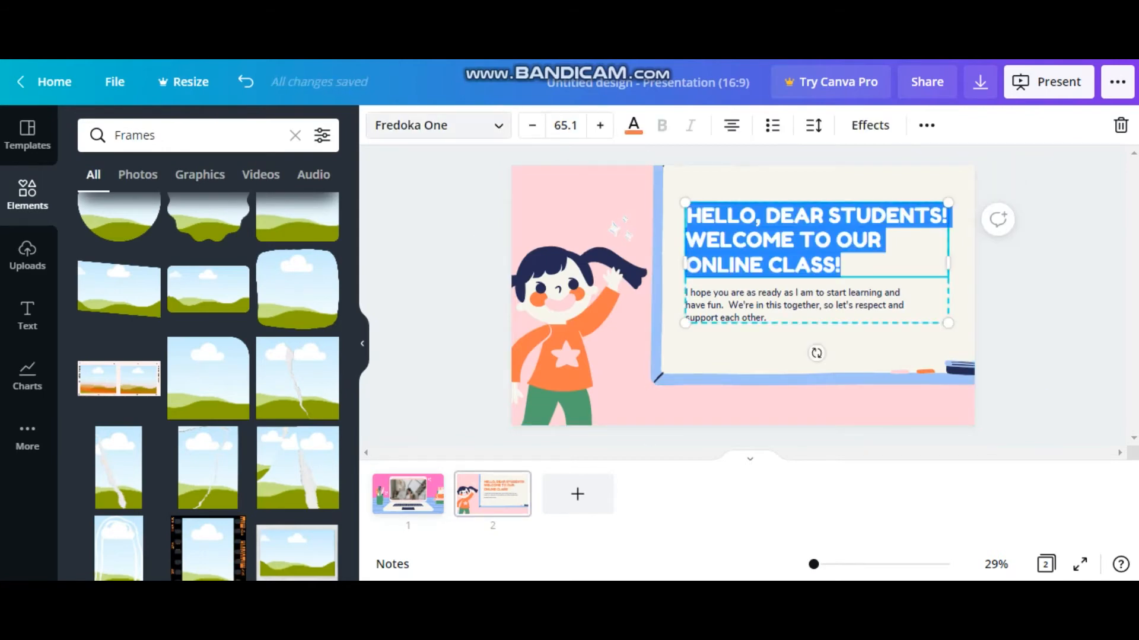
{"action": "left_click", "coordinate": [439, 126]}
{"action": "left_click", "coordinate": [170, 276]}
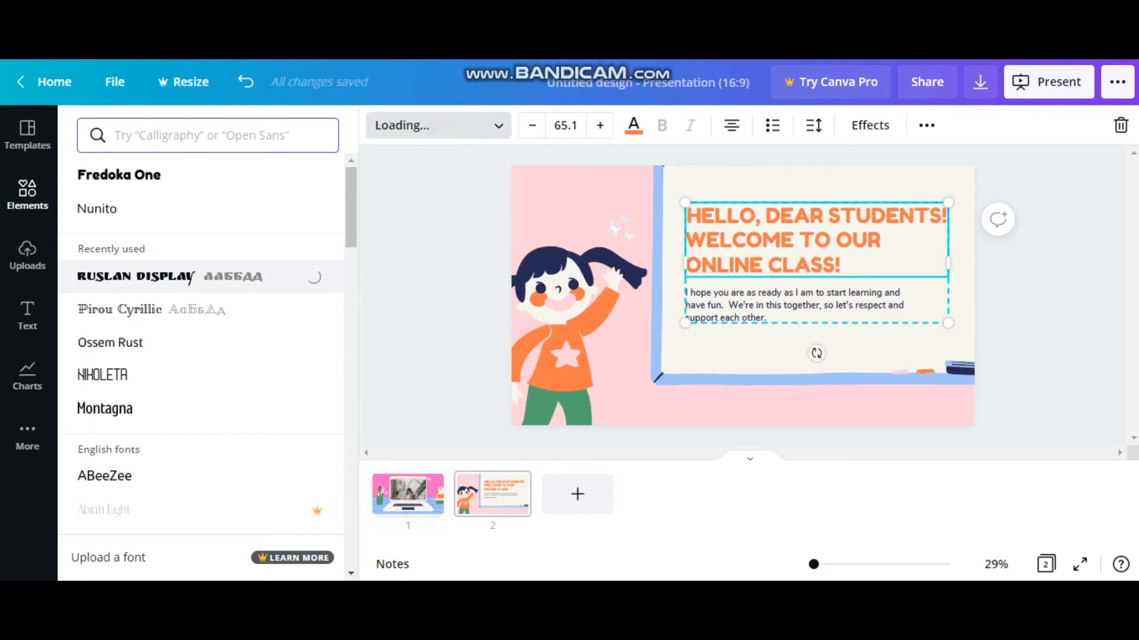
{"action": "left_click", "coordinate": [111, 343]}
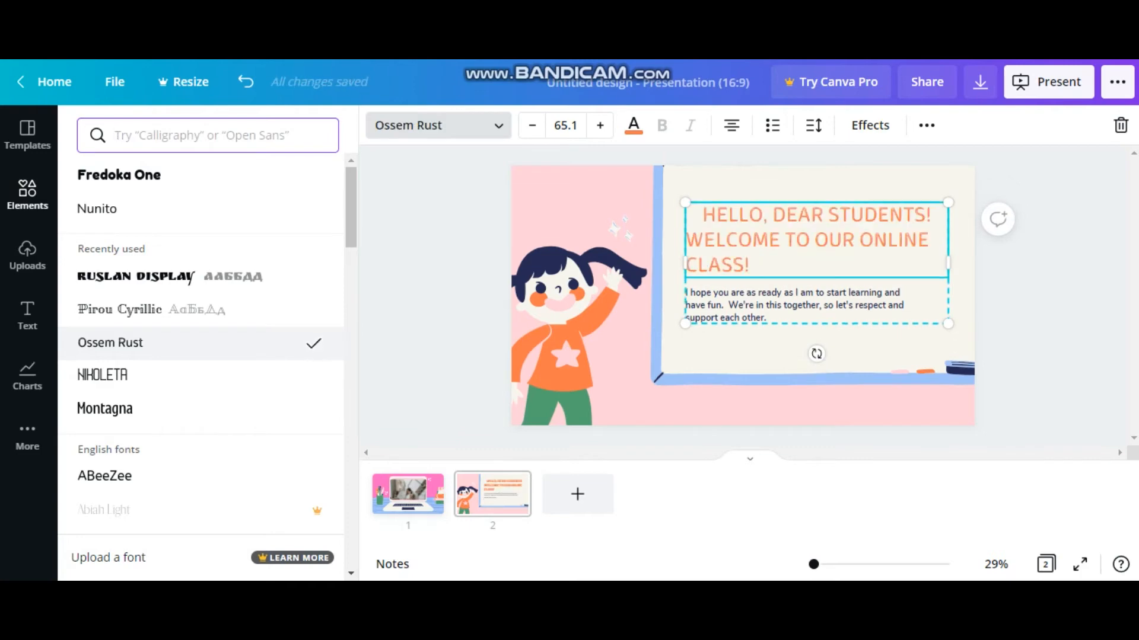
{"action": "left_click", "coordinate": [105, 408]}
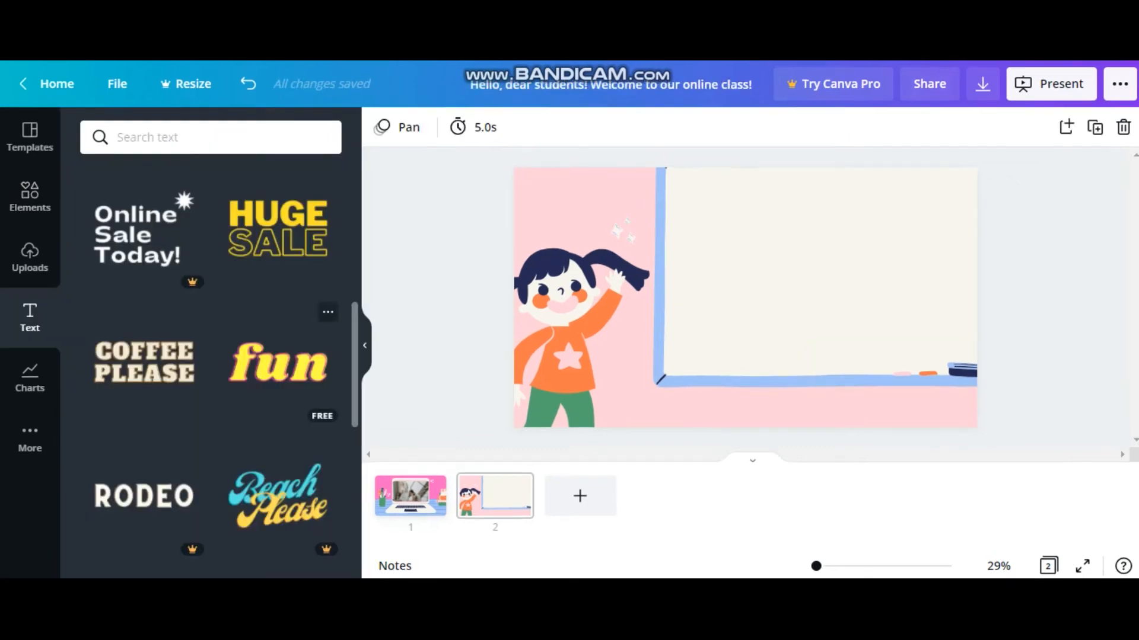
Try the yellow "fun" text style at reduced size on page 2's whiteboard and delete it
{"action": "left_click_drag", "start_coordinate": [279, 364], "coordinate": [827, 284]}
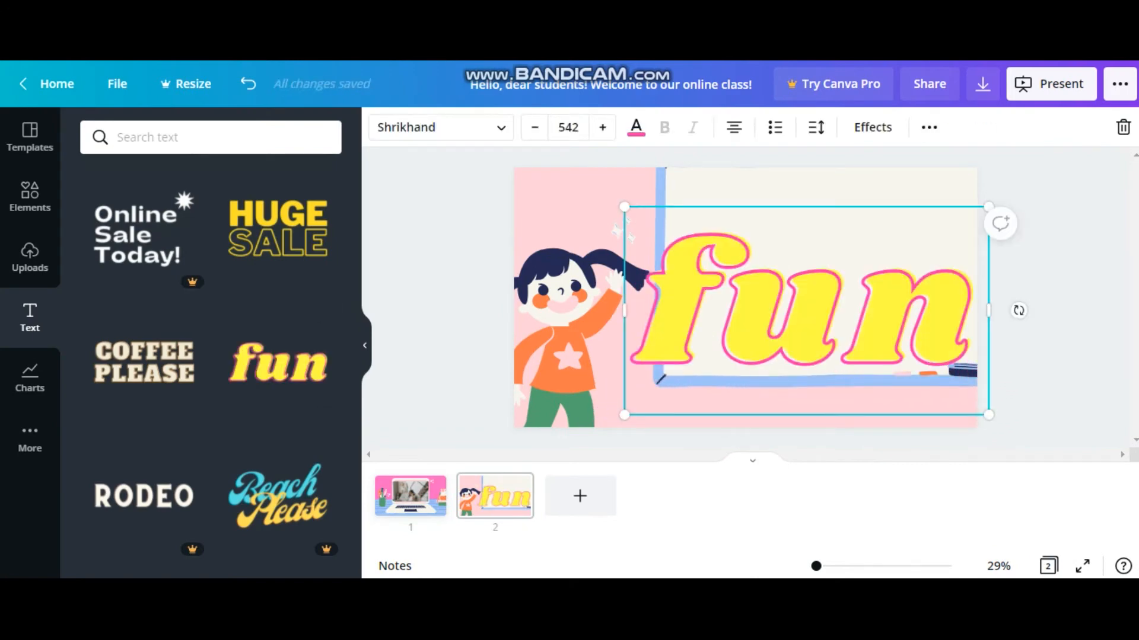
{"action": "left_click_drag", "start_coordinate": [624, 206], "coordinate": [731, 268]}
{"action": "left_click_drag", "start_coordinate": [859, 341], "coordinate": [822, 283]}
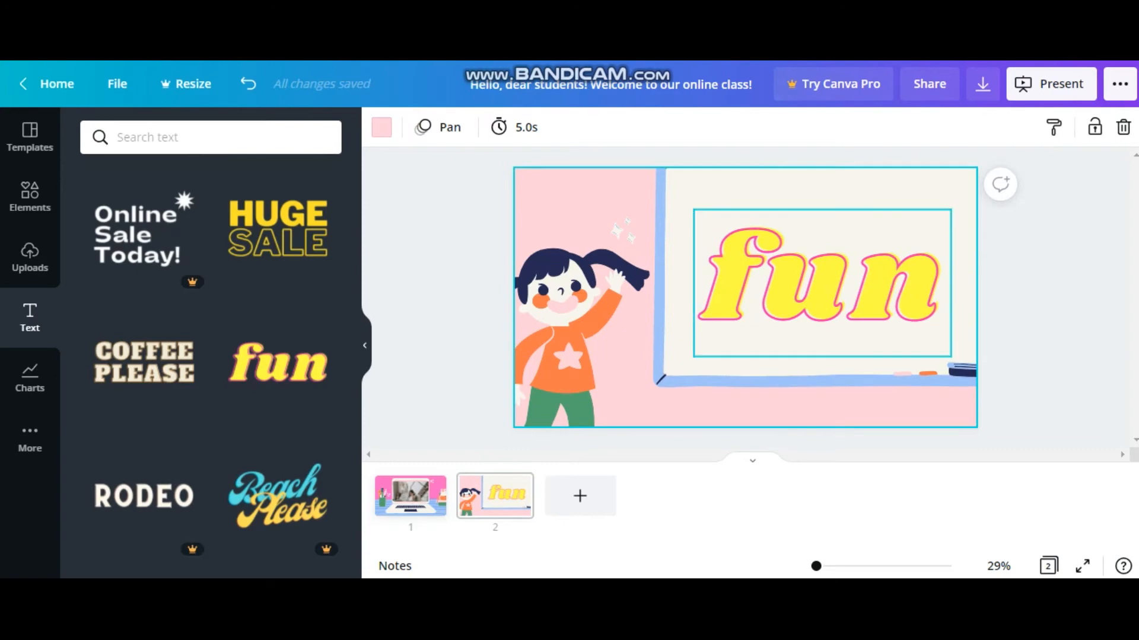
{"action": "right_click", "coordinate": [795, 236]}
{"action": "left_click", "coordinate": [845, 326]}
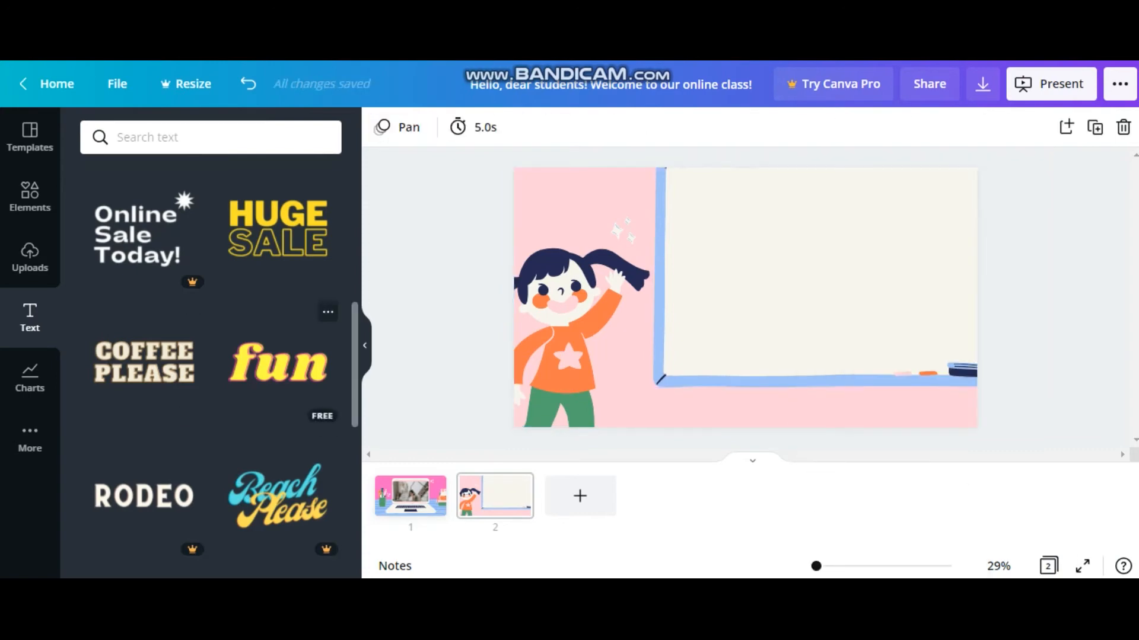
Add the purple "PLAY" text style to page 2, reduce it to size 263, centre it on the whiteboard and change its colour
{"action": "scroll", "coordinate": [210, 356], "scroll_direction": "down", "scroll_amount": 5}
{"action": "scroll", "coordinate": [277, 320], "scroll_direction": "down", "scroll_amount": 1}
{"action": "left_click_drag", "start_coordinate": [277, 309], "coordinate": [825, 269]}
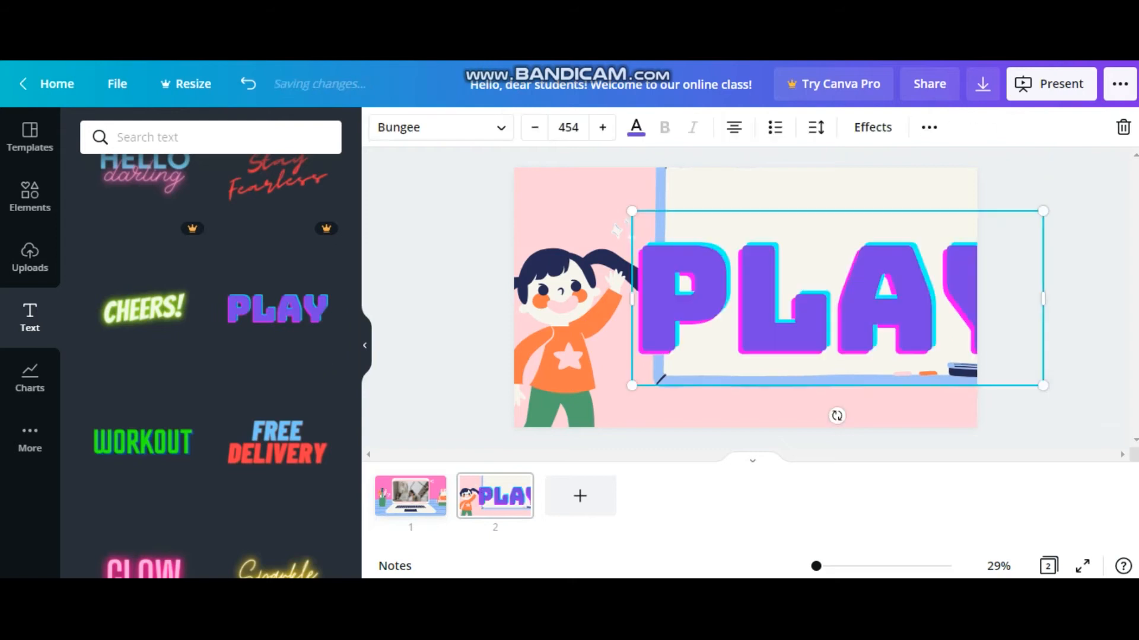
{"action": "left_click_drag", "start_coordinate": [631, 210], "coordinate": [803, 284]}
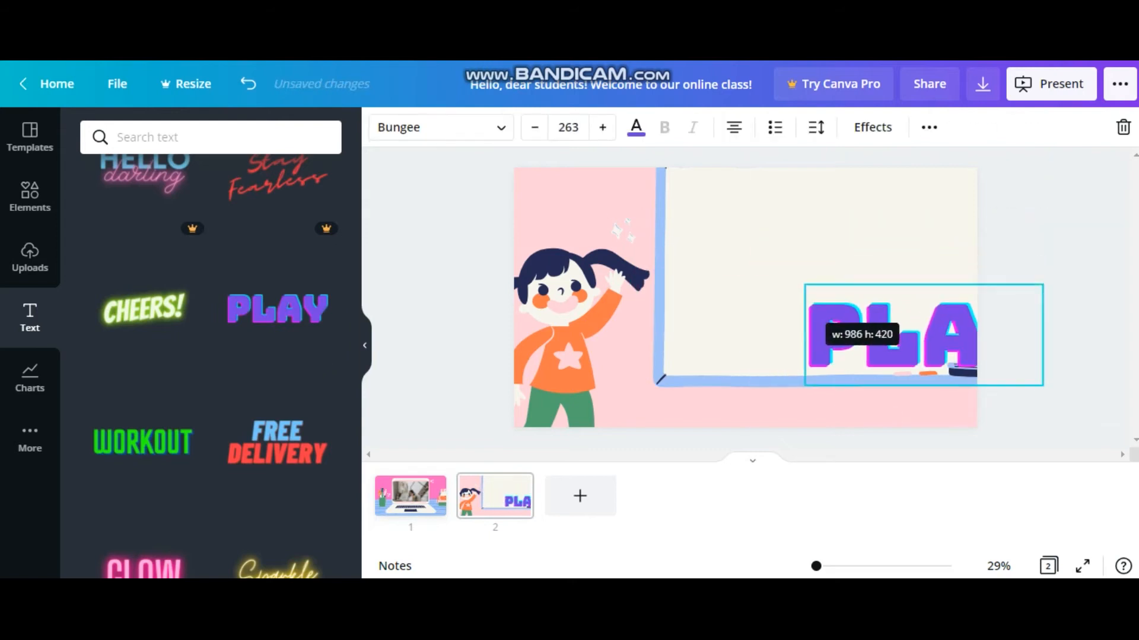
{"action": "left_click_drag", "start_coordinate": [919, 344], "coordinate": [816, 281]}
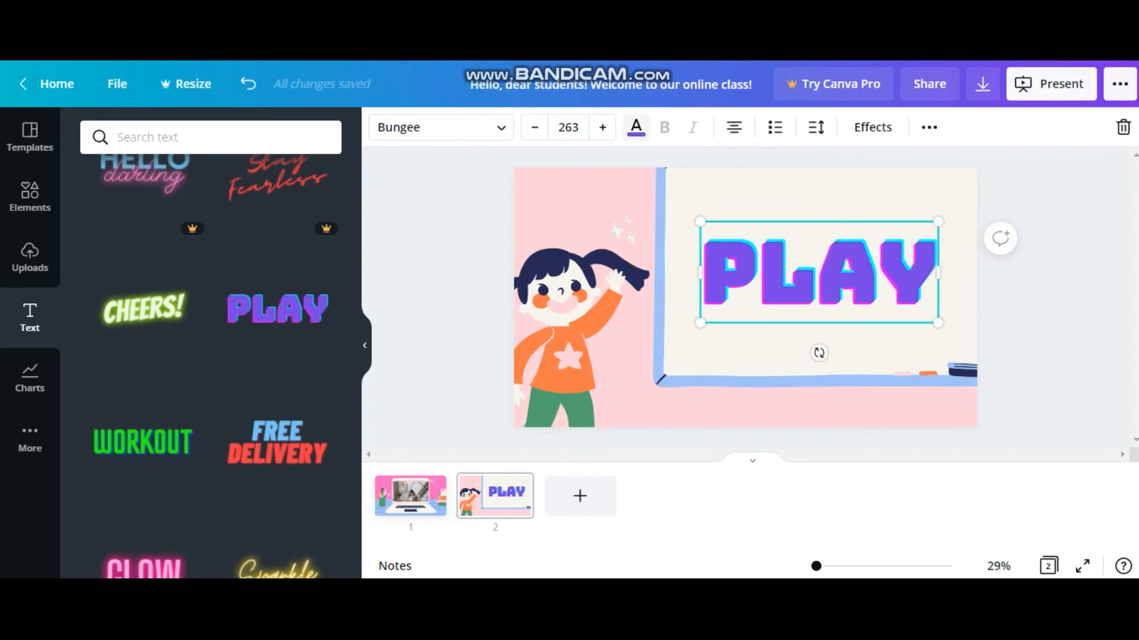
{"action": "left_click", "coordinate": [636, 127]}
{"action": "left_click", "coordinate": [188, 260]}
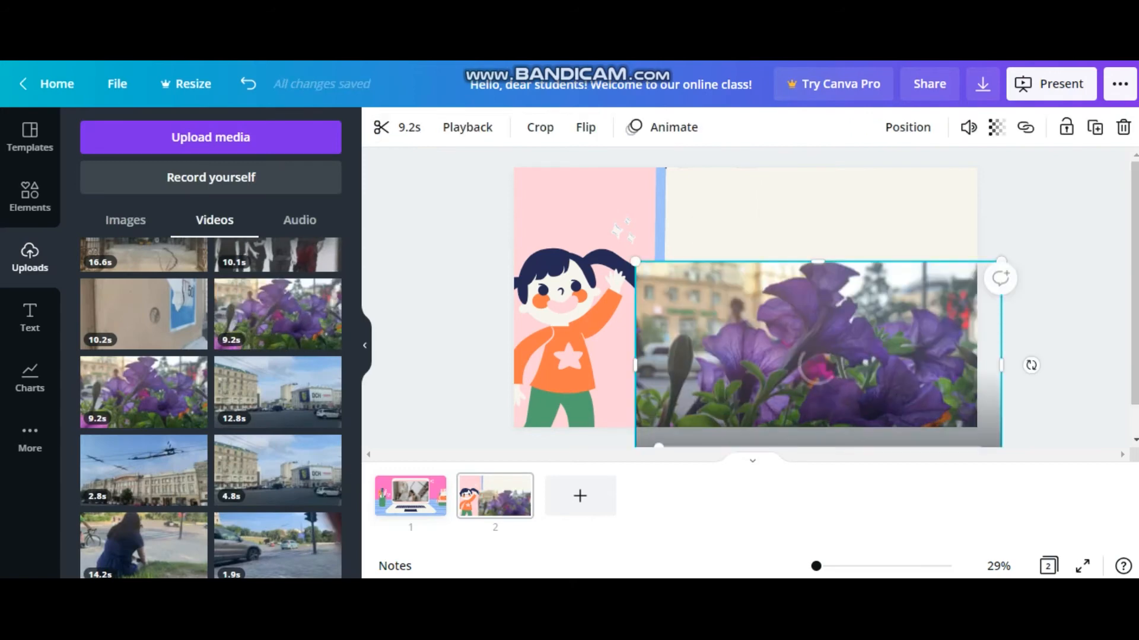
Fit the purple flower video to page 2's whiteboard at about 1,243 × 709 and trim its beginning to leave 6.7 seconds
{"action": "left_click_drag", "start_coordinate": [818, 365], "coordinate": [820, 357]}
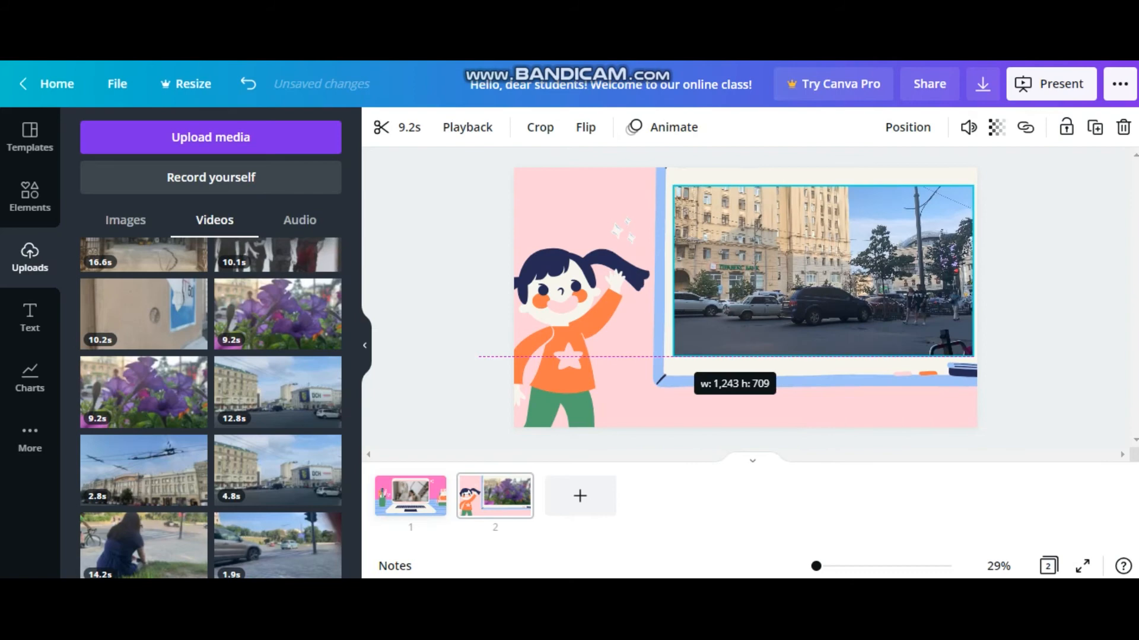
{"action": "left_click_drag", "start_coordinate": [673, 356], "coordinate": [673, 356]}
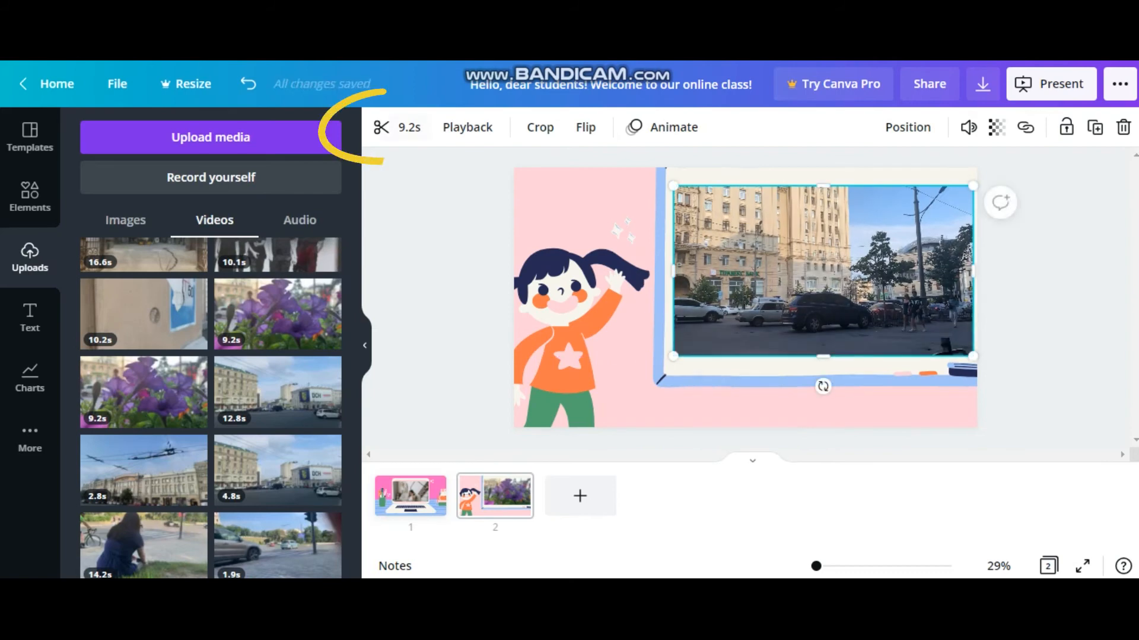
{"action": "left_click", "coordinate": [396, 127]}
{"action": "left_click_drag", "start_coordinate": [447, 127], "coordinate": [606, 127]}
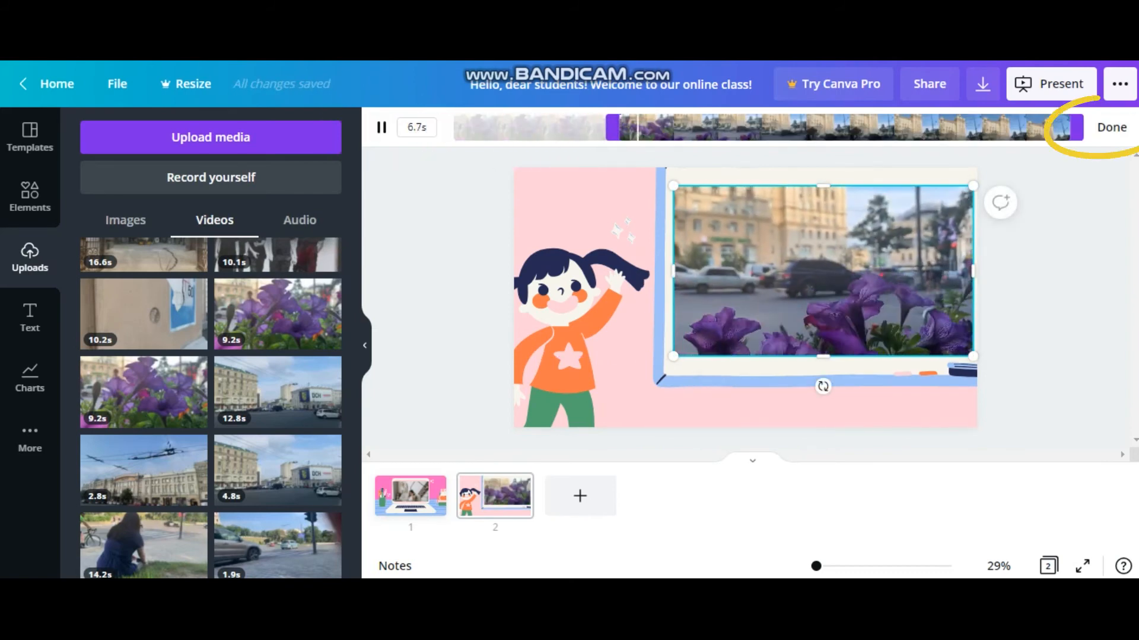
{"action": "left_click", "coordinate": [1111, 127]}
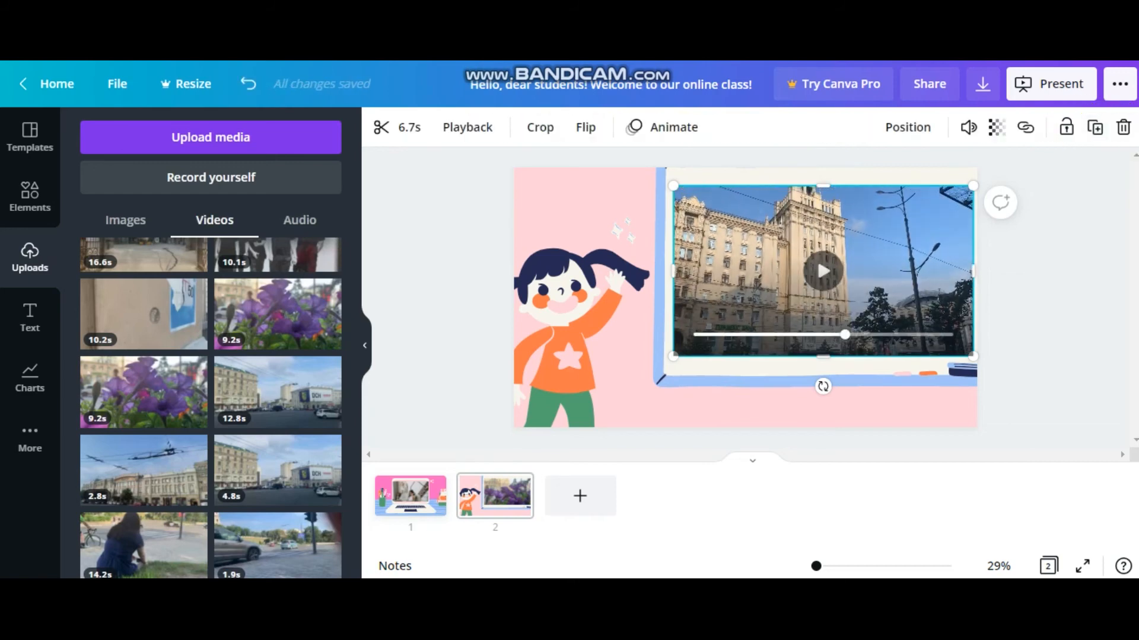
{"action": "left_click", "coordinate": [823, 270]}
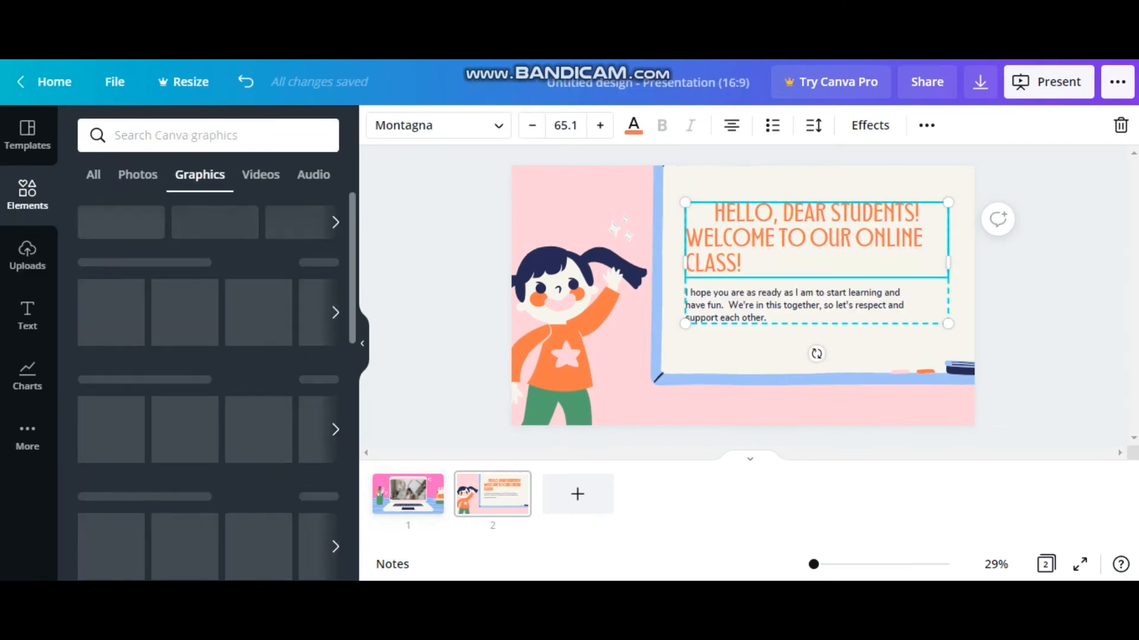
Add the NOTES graphic from the magic recommendations above the girl on page 2, shrink it and recolour its pink parts blue
{"action": "scroll", "coordinate": [184, 366], "scroll_direction": "down", "scroll_amount": 1}
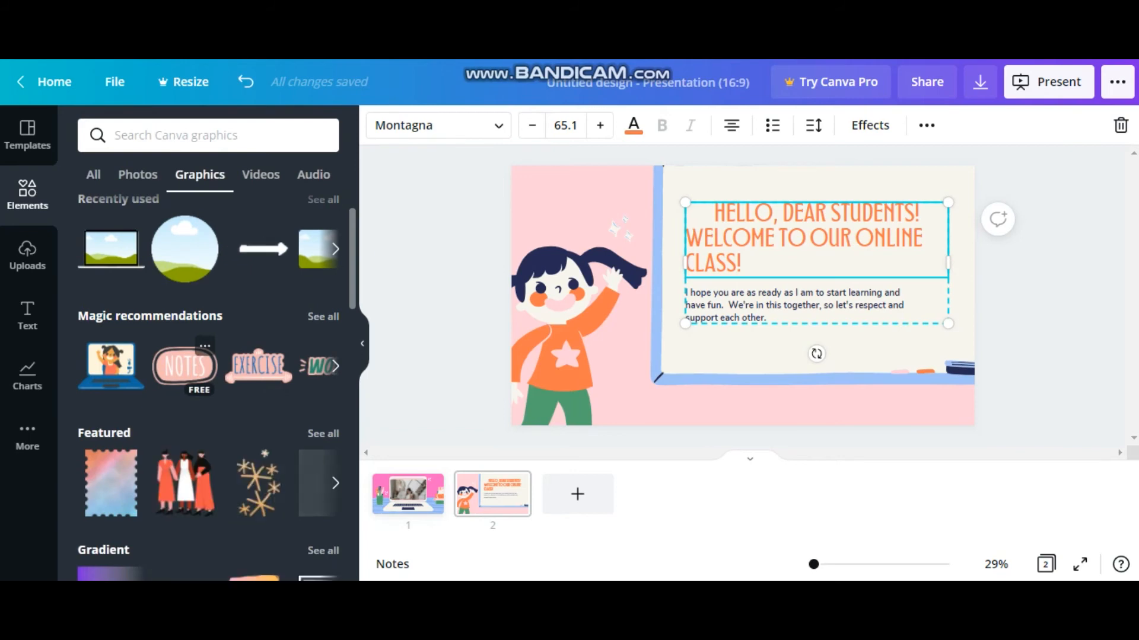
{"action": "left_click", "coordinate": [184, 366]}
{"action": "left_click_drag", "start_coordinate": [185, 366], "coordinate": [593, 213]}
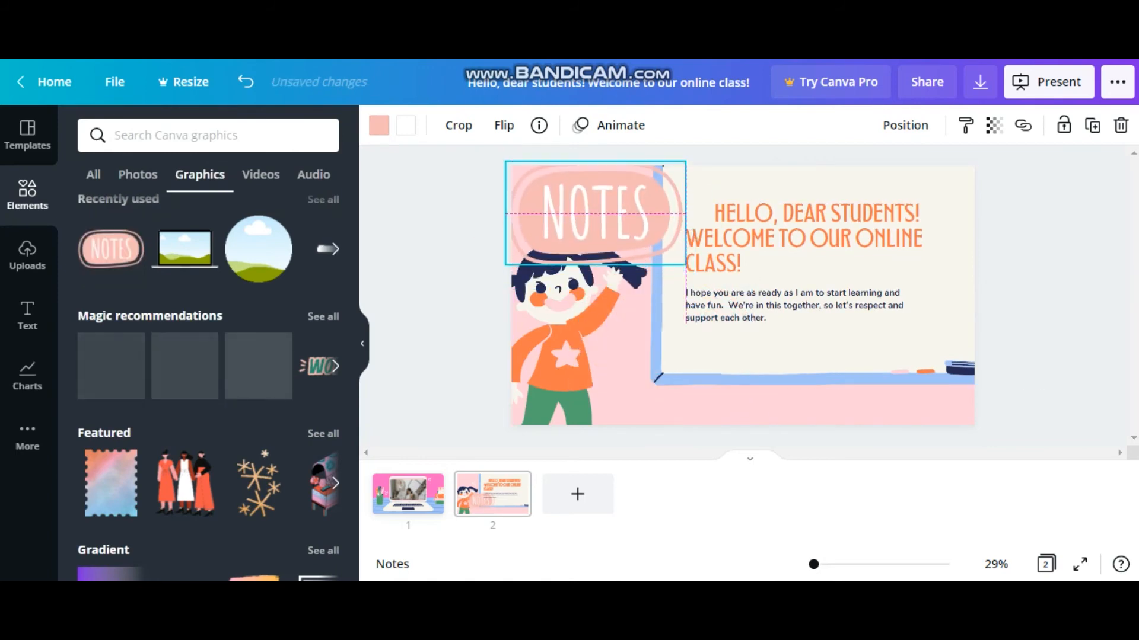
{"action": "left_click_drag", "start_coordinate": [685, 265], "coordinate": [680, 262]}
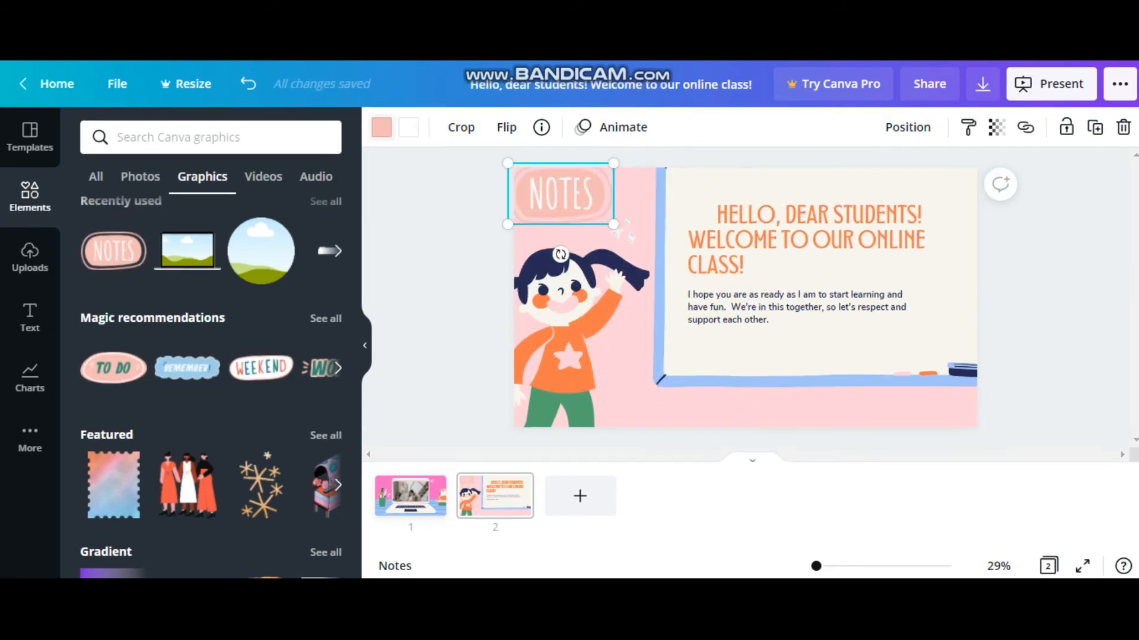
{"action": "left_click", "coordinate": [382, 126]}
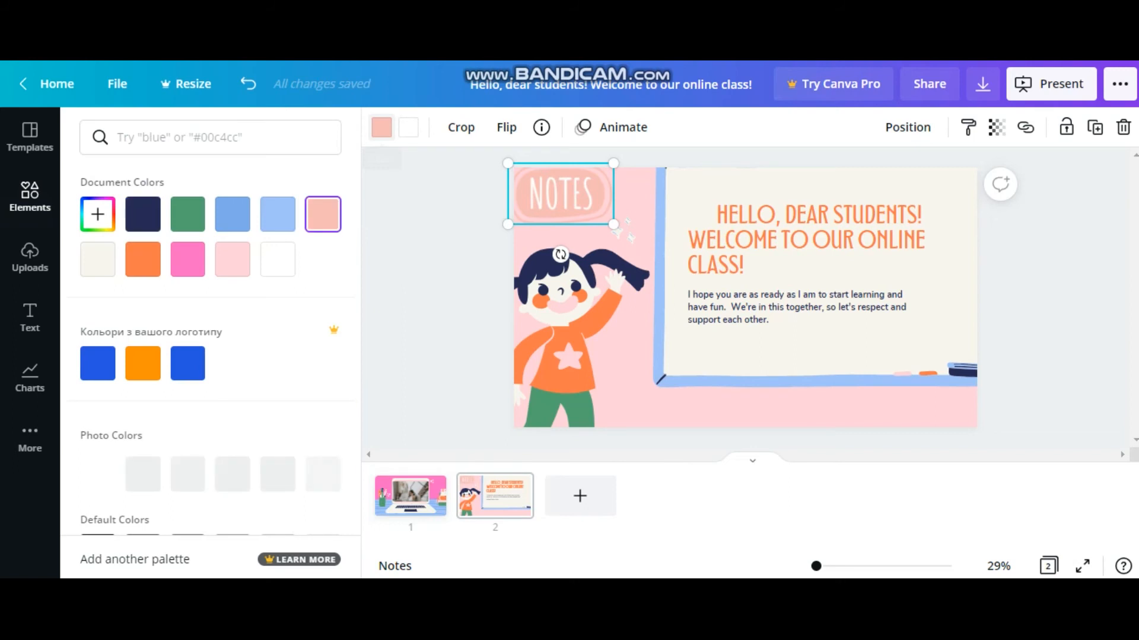
{"action": "left_click", "coordinate": [232, 214]}
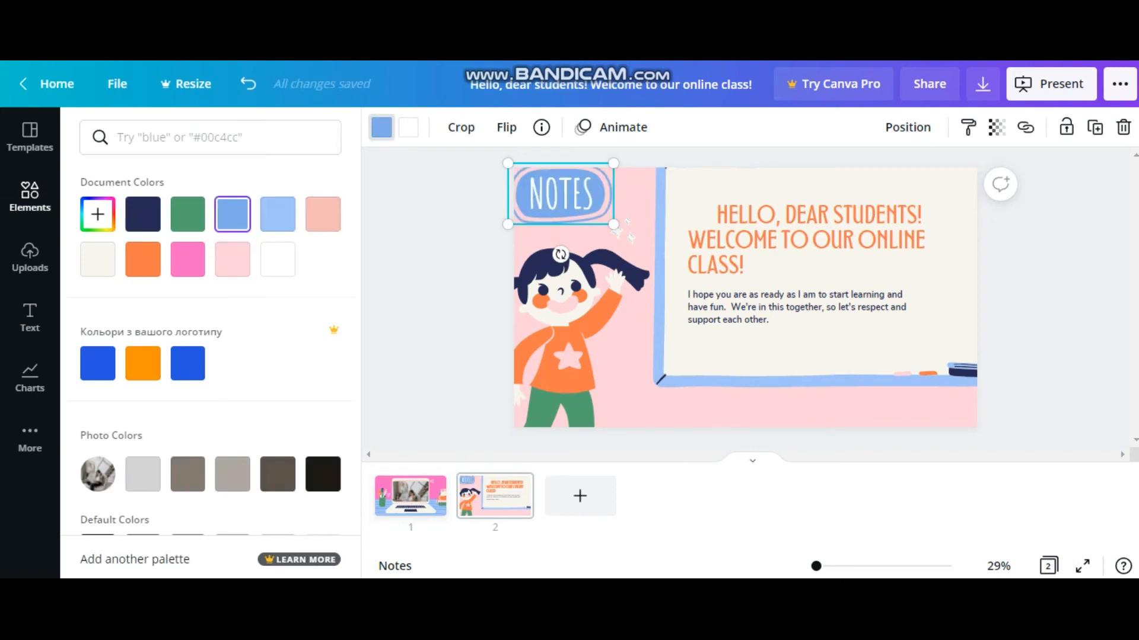
Try the Tumble, Fade, Breathe and Rise element animations on the NOTES graphic and choose Pan
{"action": "left_click", "coordinate": [612, 127]}
{"action": "left_click", "coordinate": [287, 316]}
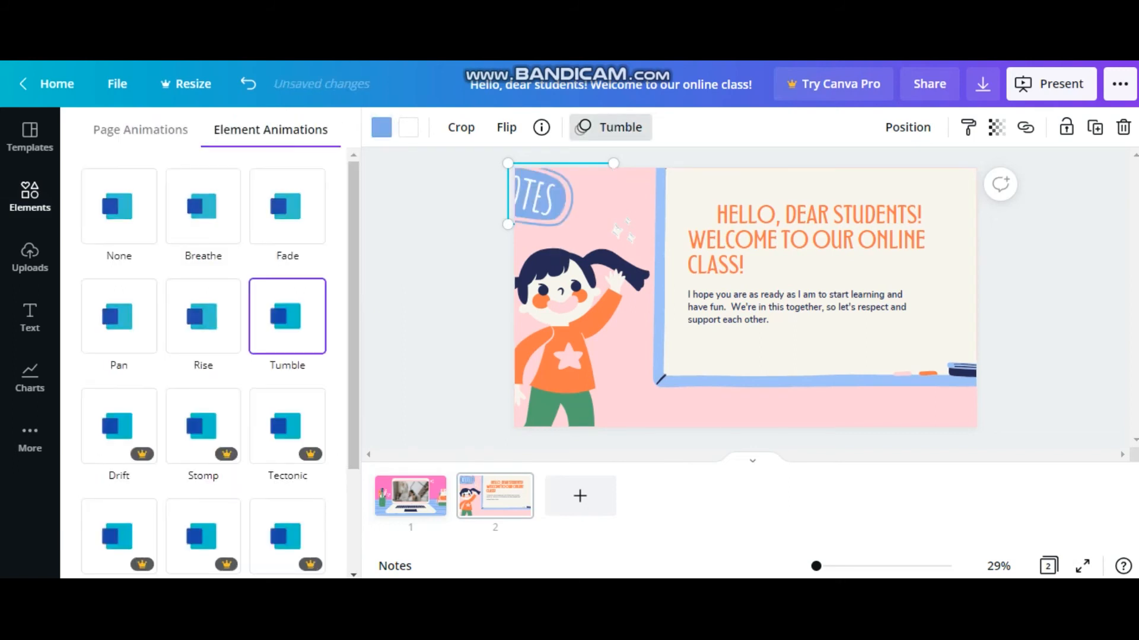
{"action": "left_click", "coordinate": [287, 206]}
{"action": "left_click", "coordinate": [203, 206]}
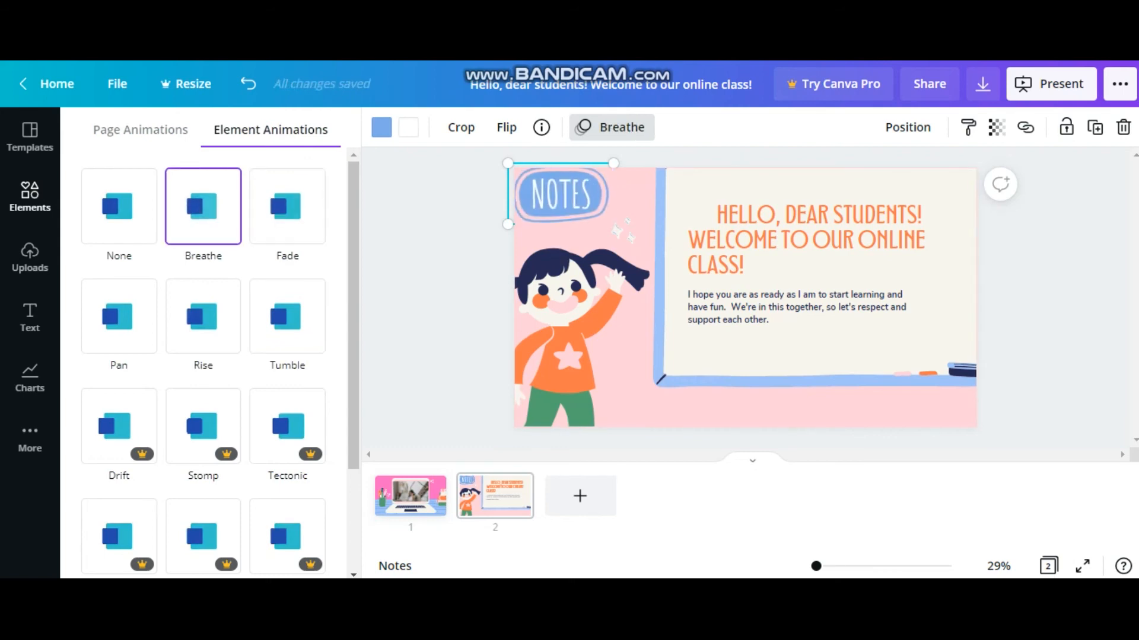
{"action": "left_click", "coordinate": [202, 316]}
{"action": "left_click", "coordinate": [119, 316]}
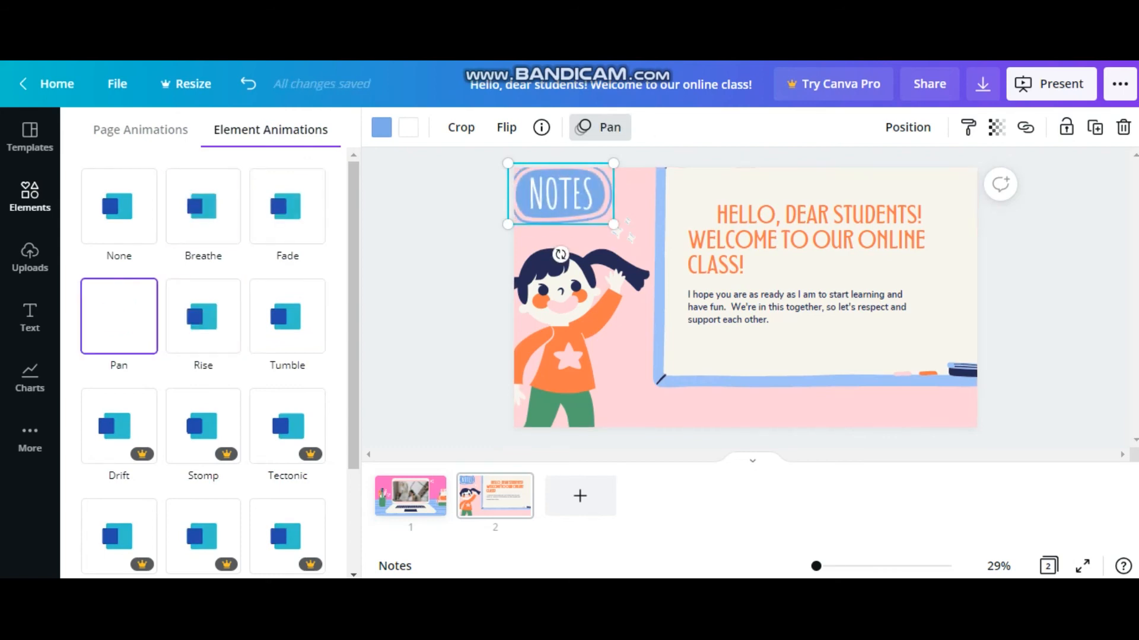
Try the Typewriter text animation on page 2's "Hello, dear students!" heading and choose Burst
{"action": "left_click", "coordinate": [819, 267]}
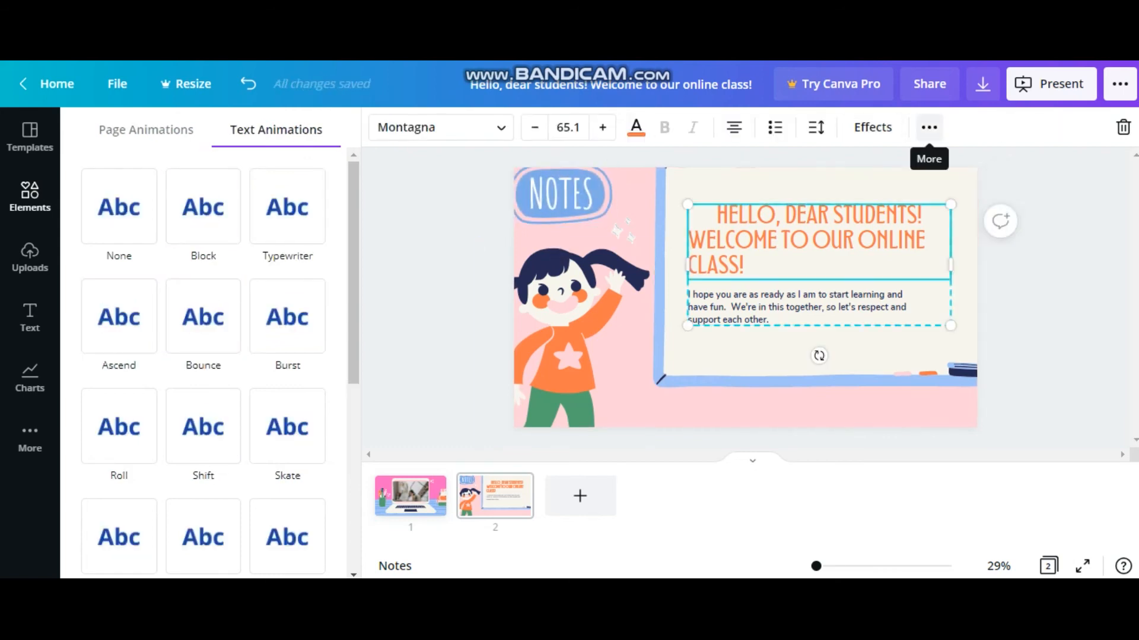
{"action": "left_click", "coordinate": [929, 127]}
{"action": "left_click", "coordinate": [288, 206]}
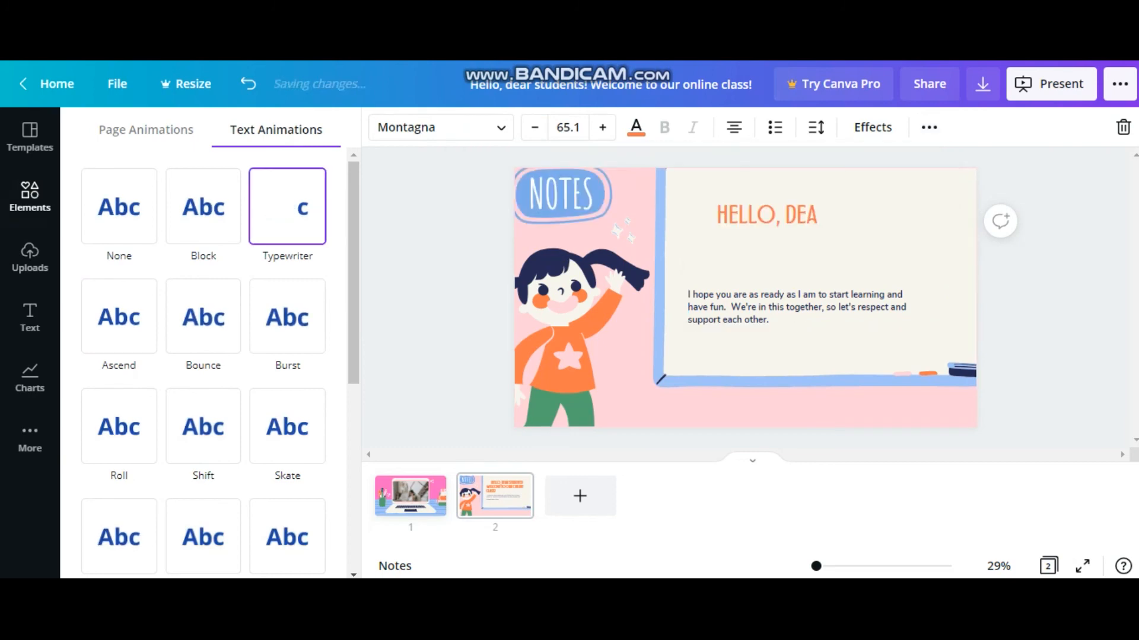
{"action": "left_click", "coordinate": [287, 316]}
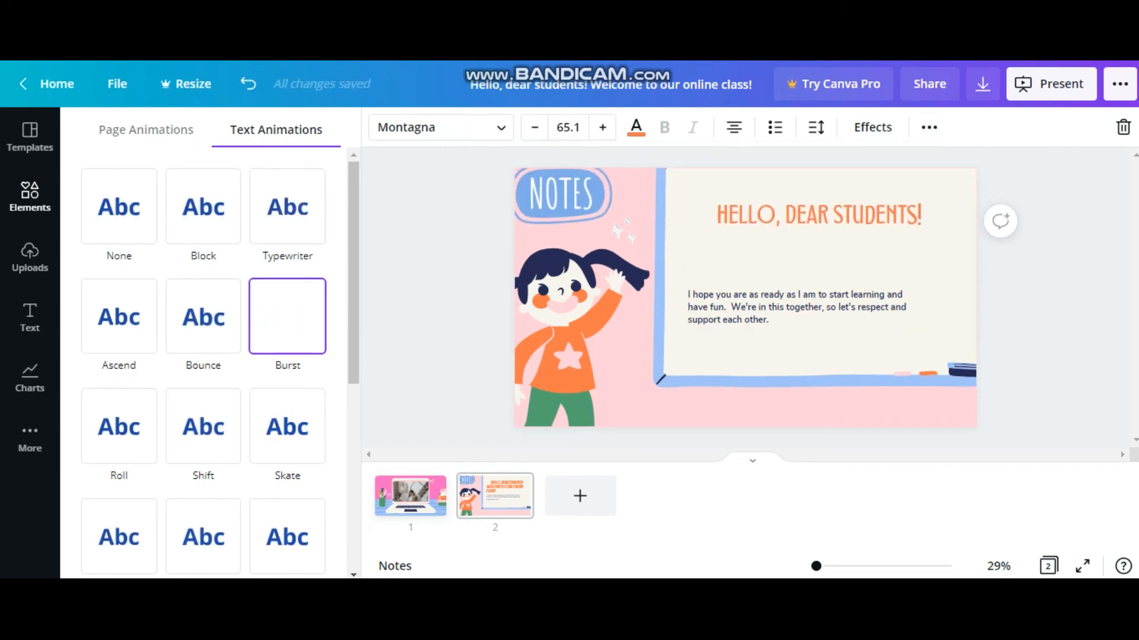
{"action": "left_click", "coordinate": [819, 249]}
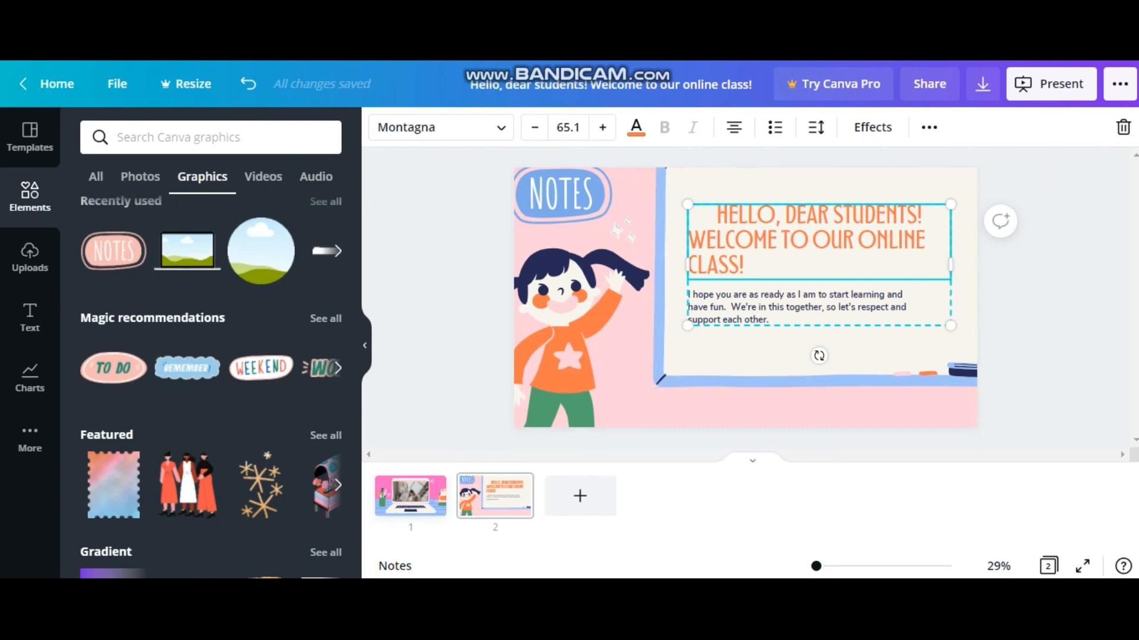
Select page 2's background and try two page animations on the whole page
{"action": "left_click", "coordinate": [818, 407]}
{"action": "left_click", "coordinate": [451, 127]}
{"action": "left_click", "coordinate": [203, 205]}
{"action": "left_click", "coordinate": [203, 314]}
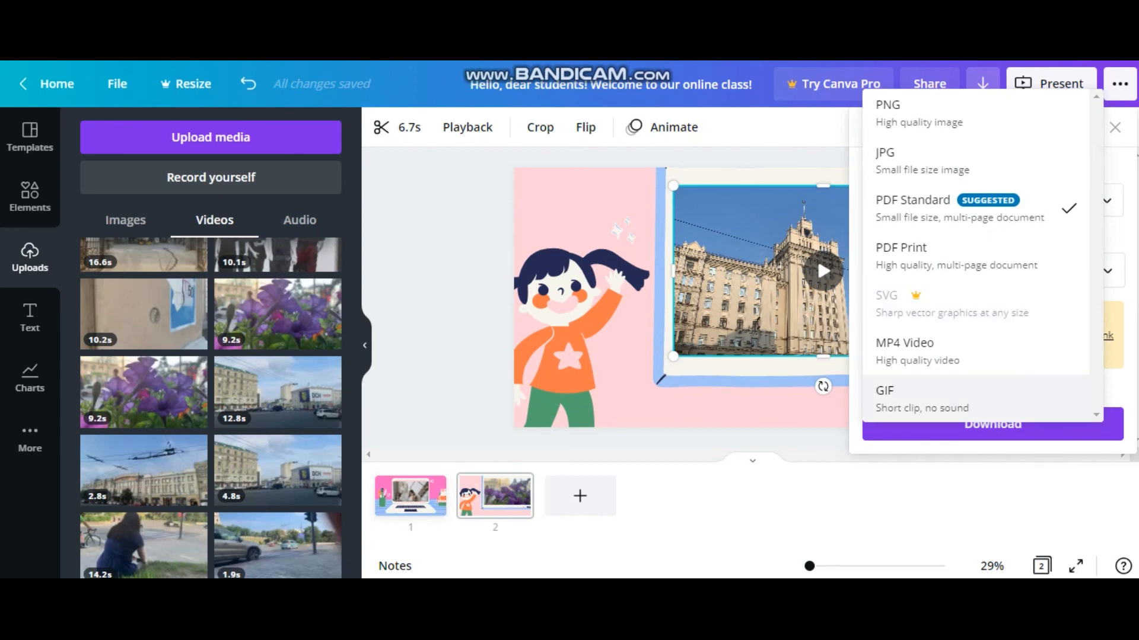
Look through the available download file types and the options for publishing and sharing the presentation
{"action": "left_click", "coordinate": [982, 84]}
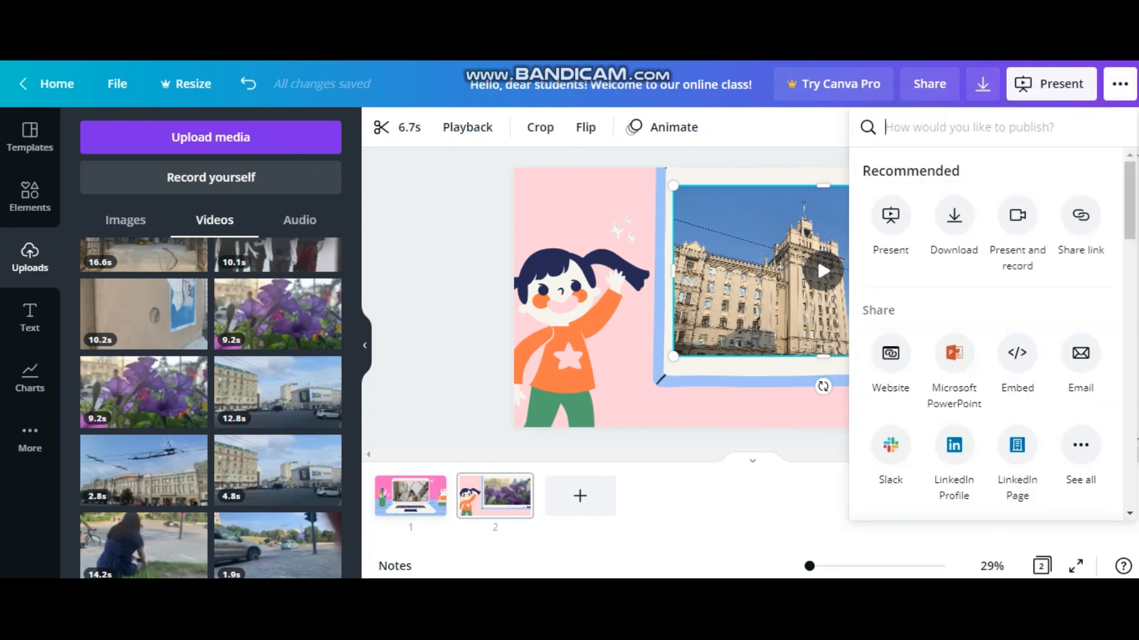